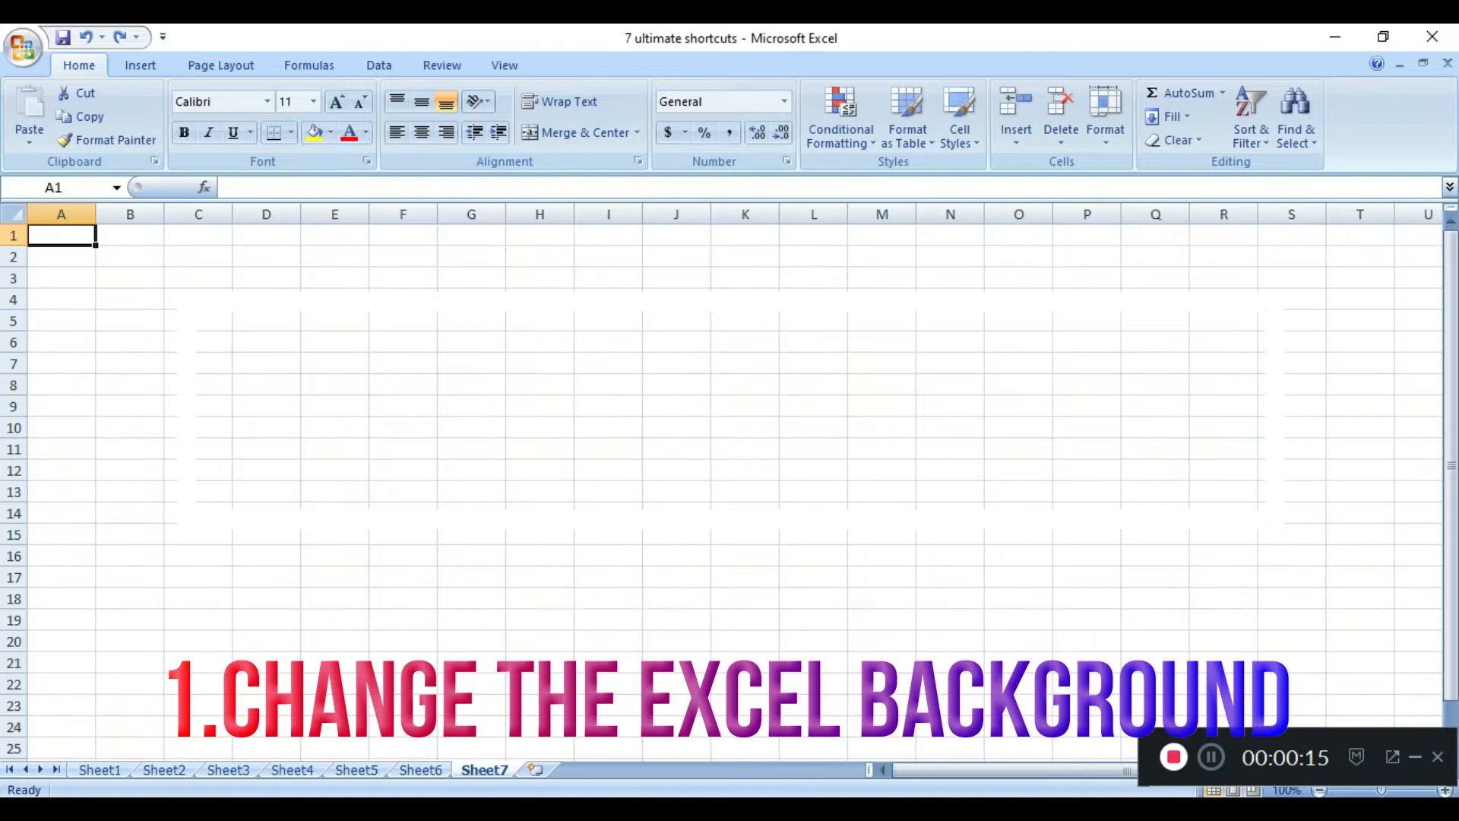
click(266, 342)
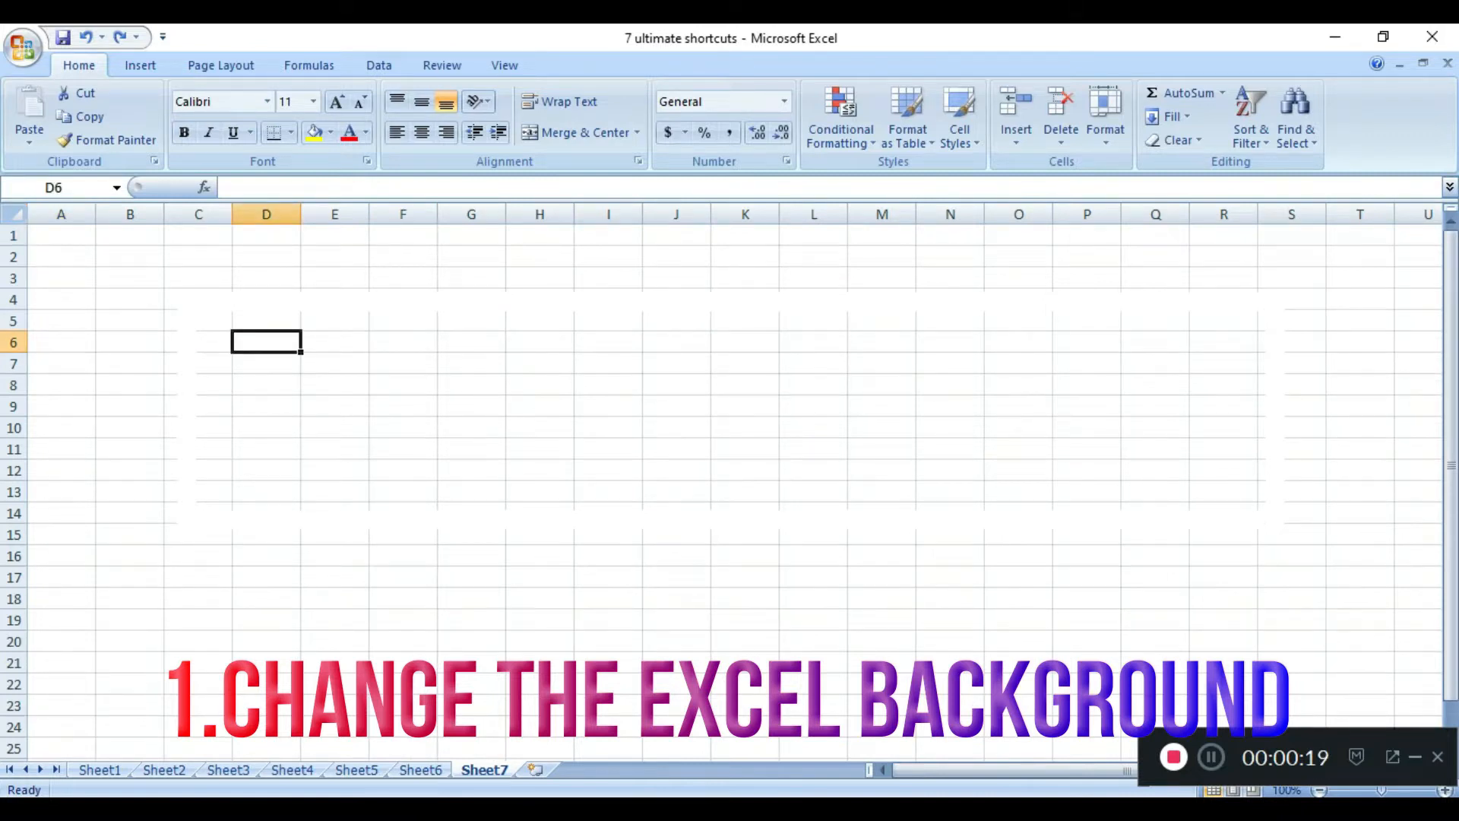
drag(130, 320, 950, 491)
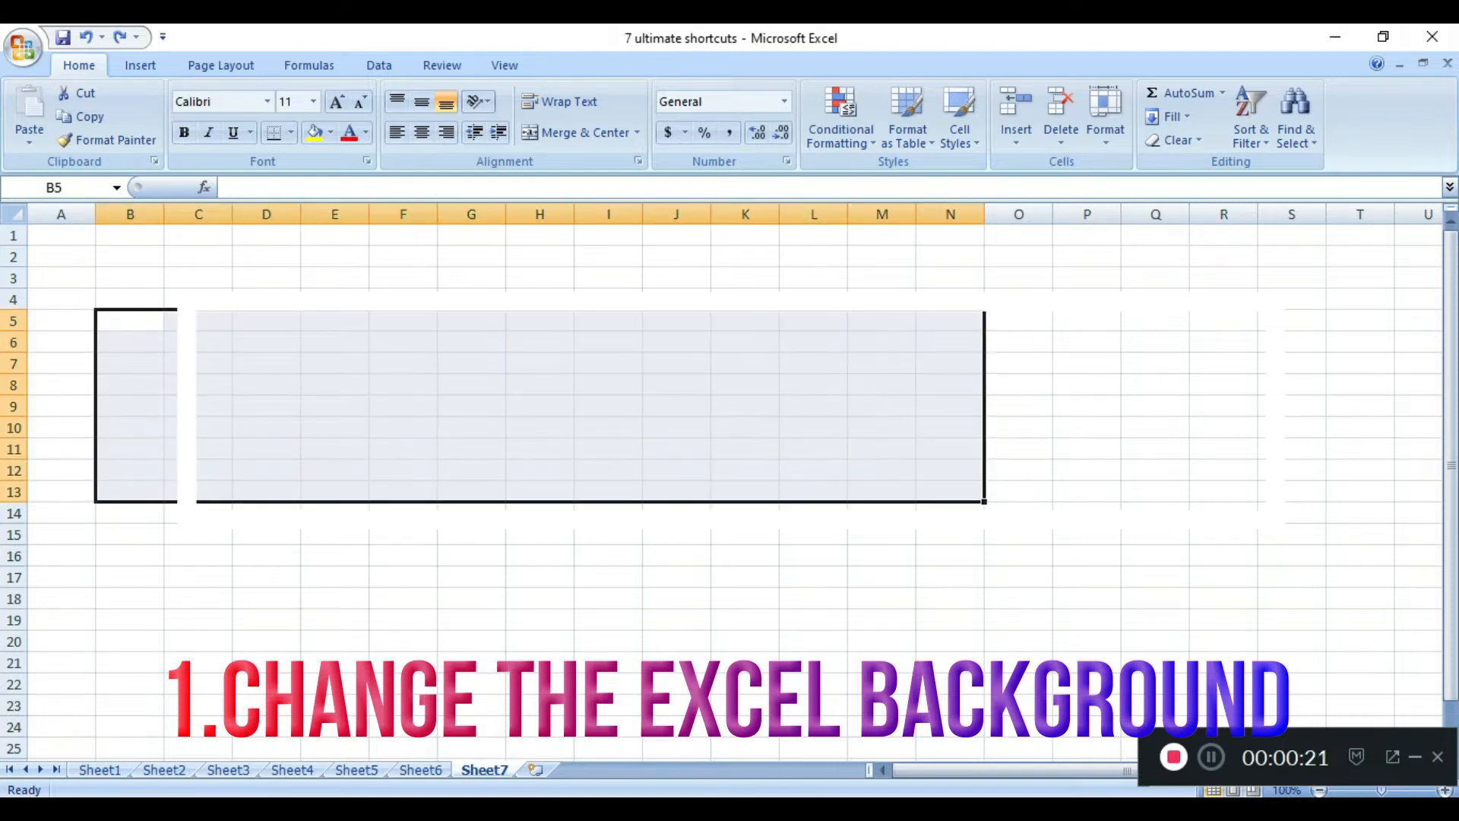
click(471, 470)
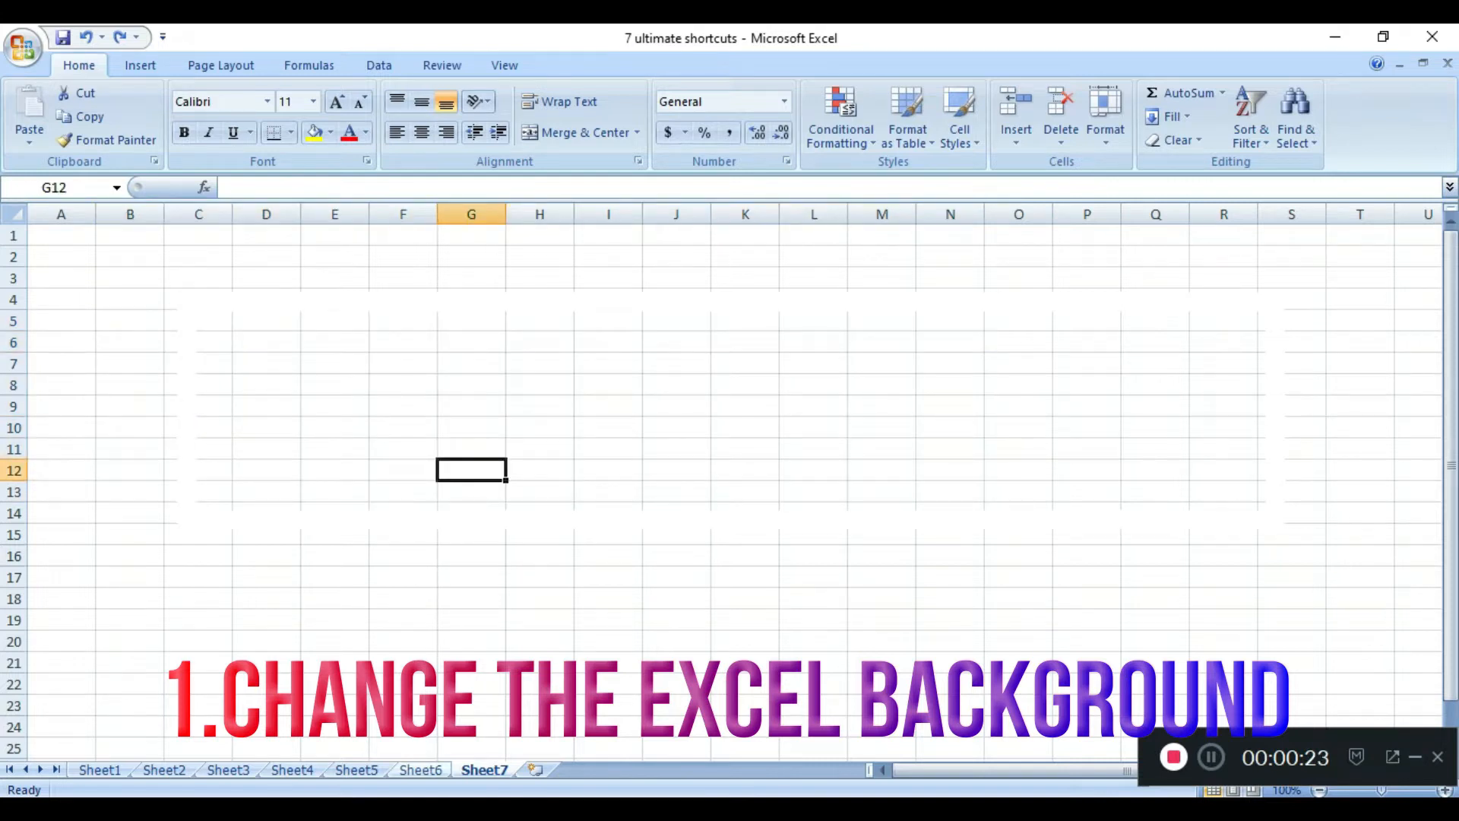
Step: Switch from Sheet7 to the student report on Sheet4
key(ctrl+Page_Up)
key(ctrl+Page_Up)
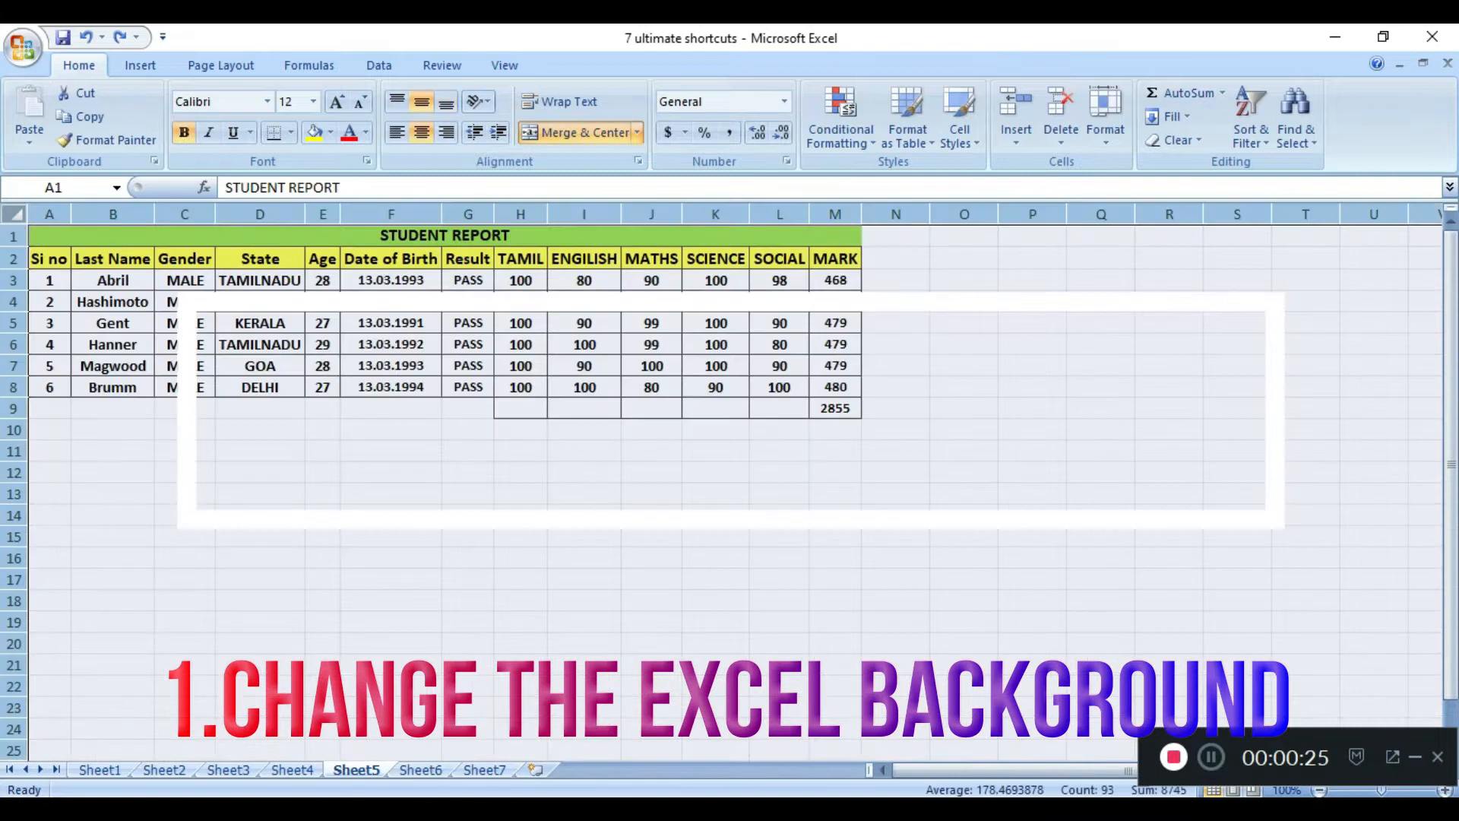
key(ctrl+Page_Up)
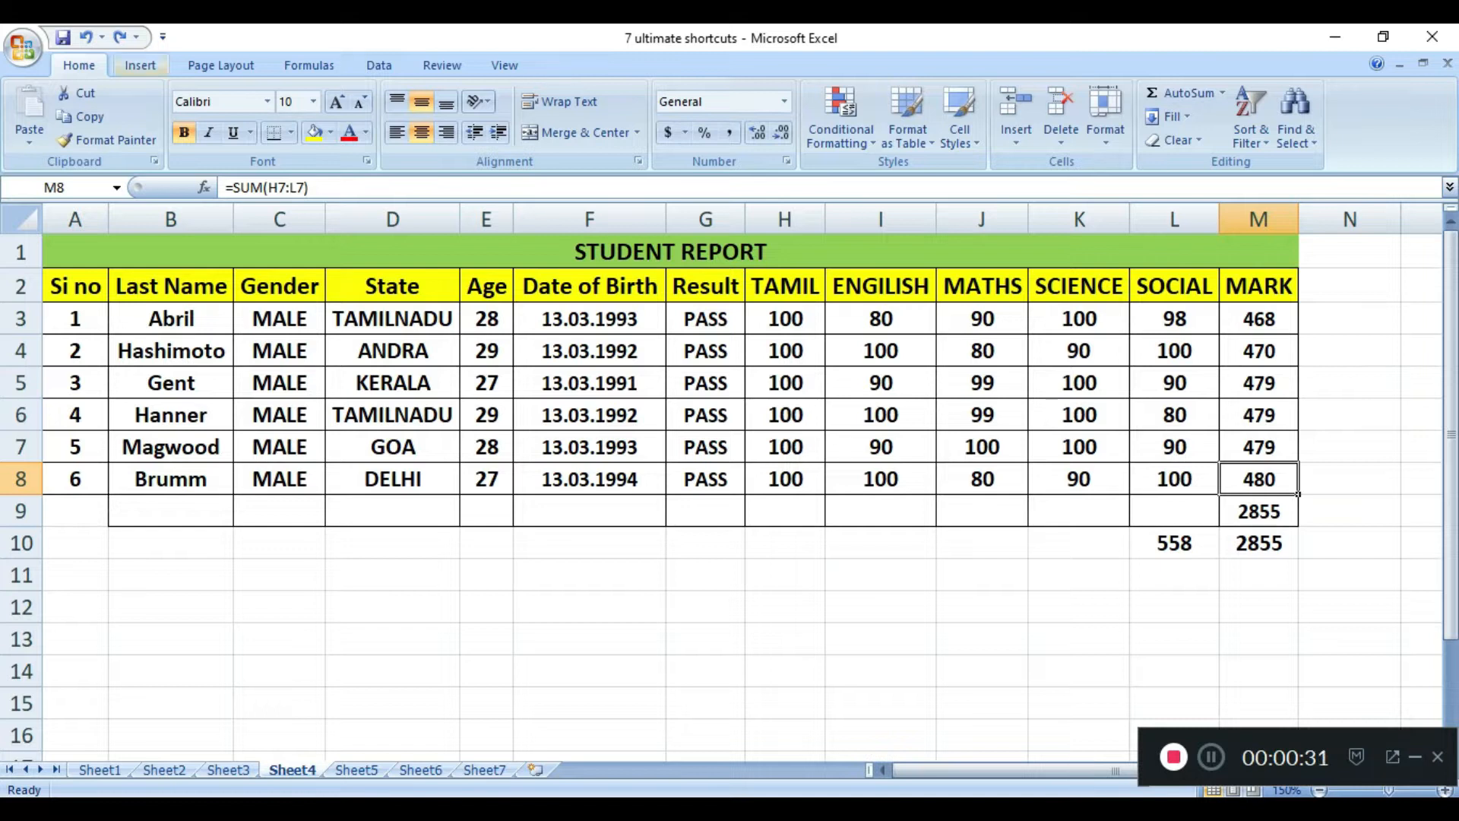
Step: Set the blue picture [001419] from the Pictures folder as the sheet background of Sheet4
click(220, 66)
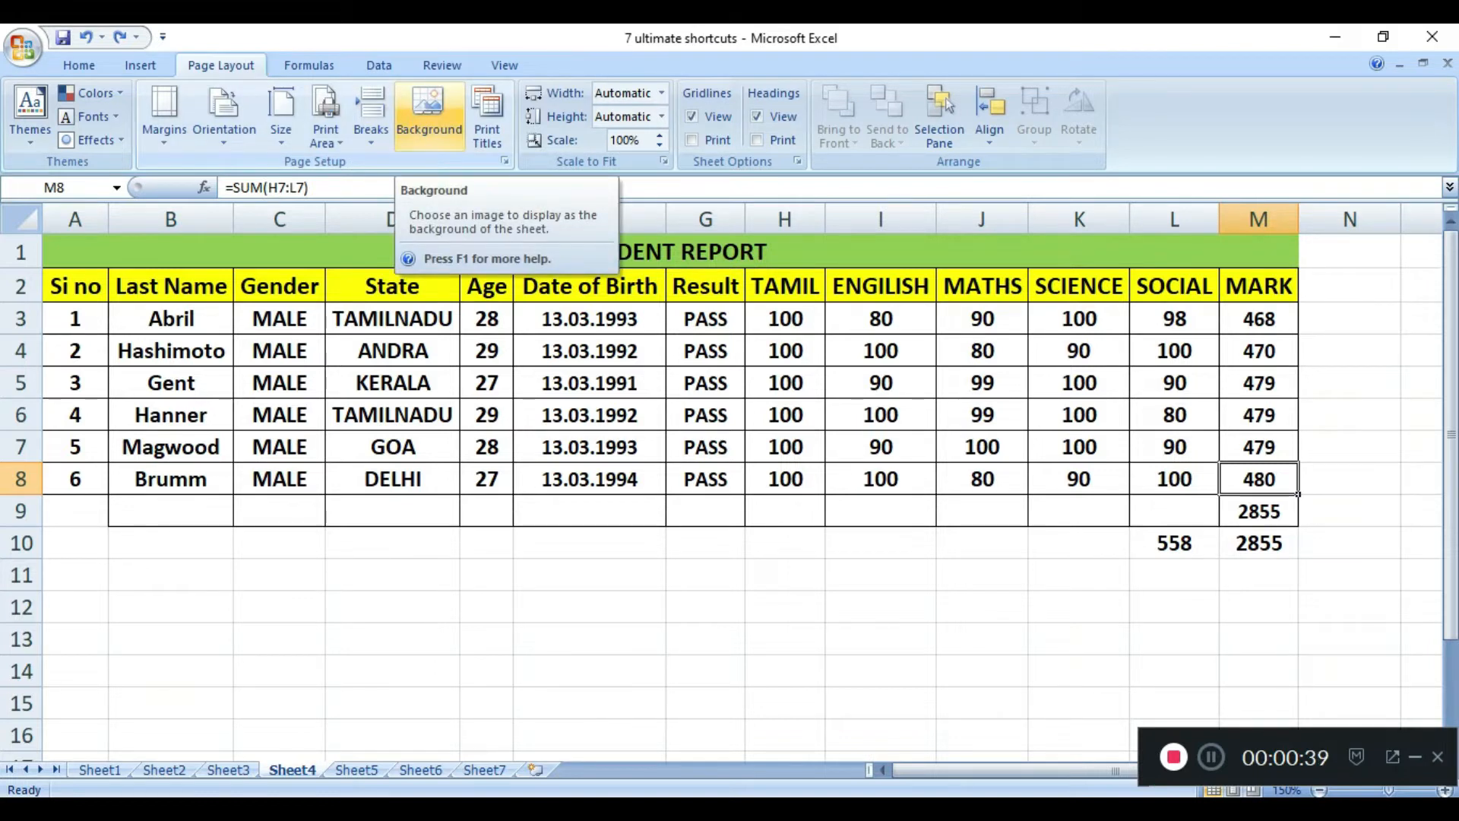
click(429, 114)
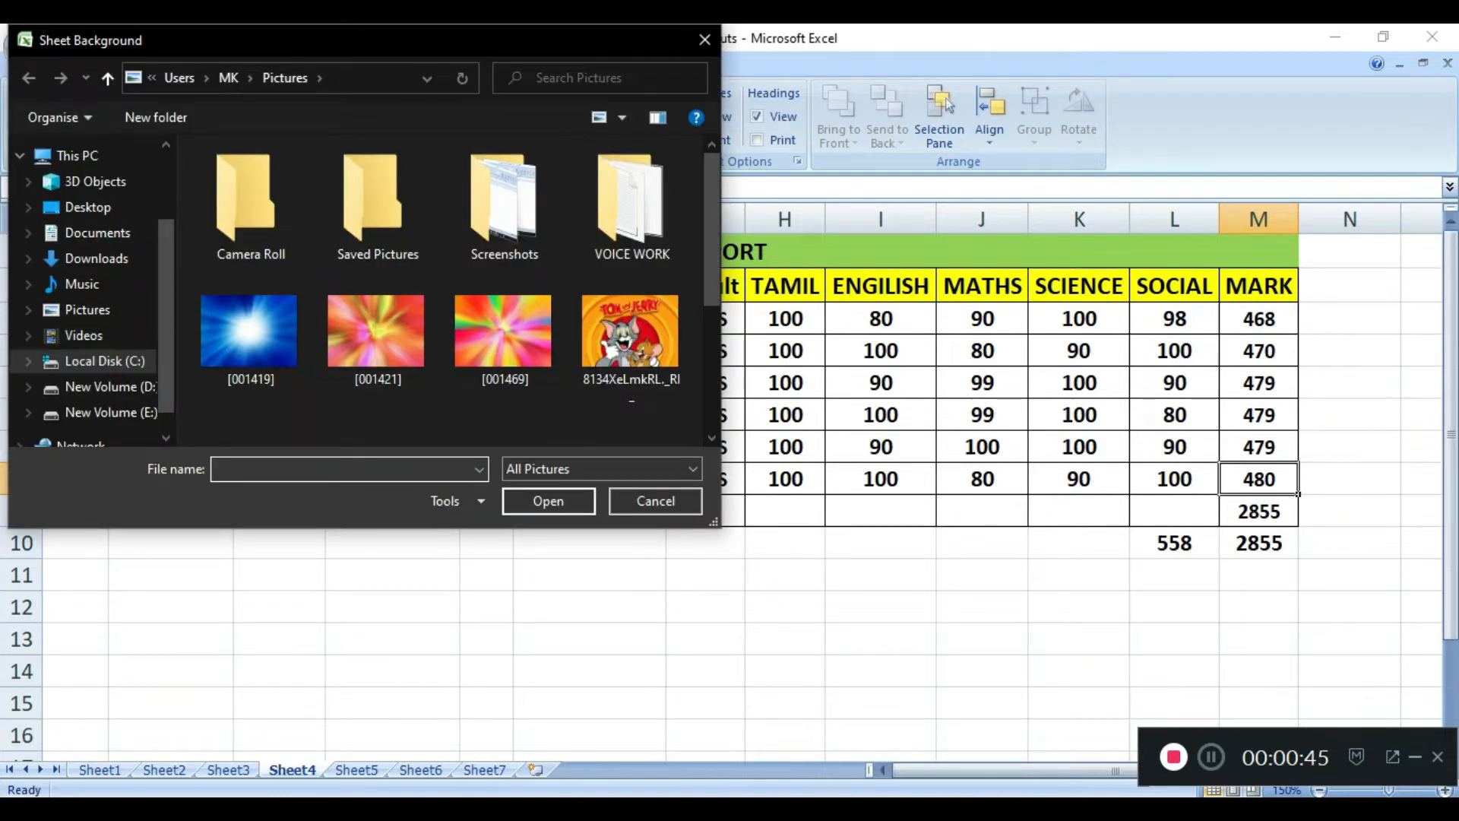
scroll(487, 285, down, 1)
scroll(486, 285, down, 3)
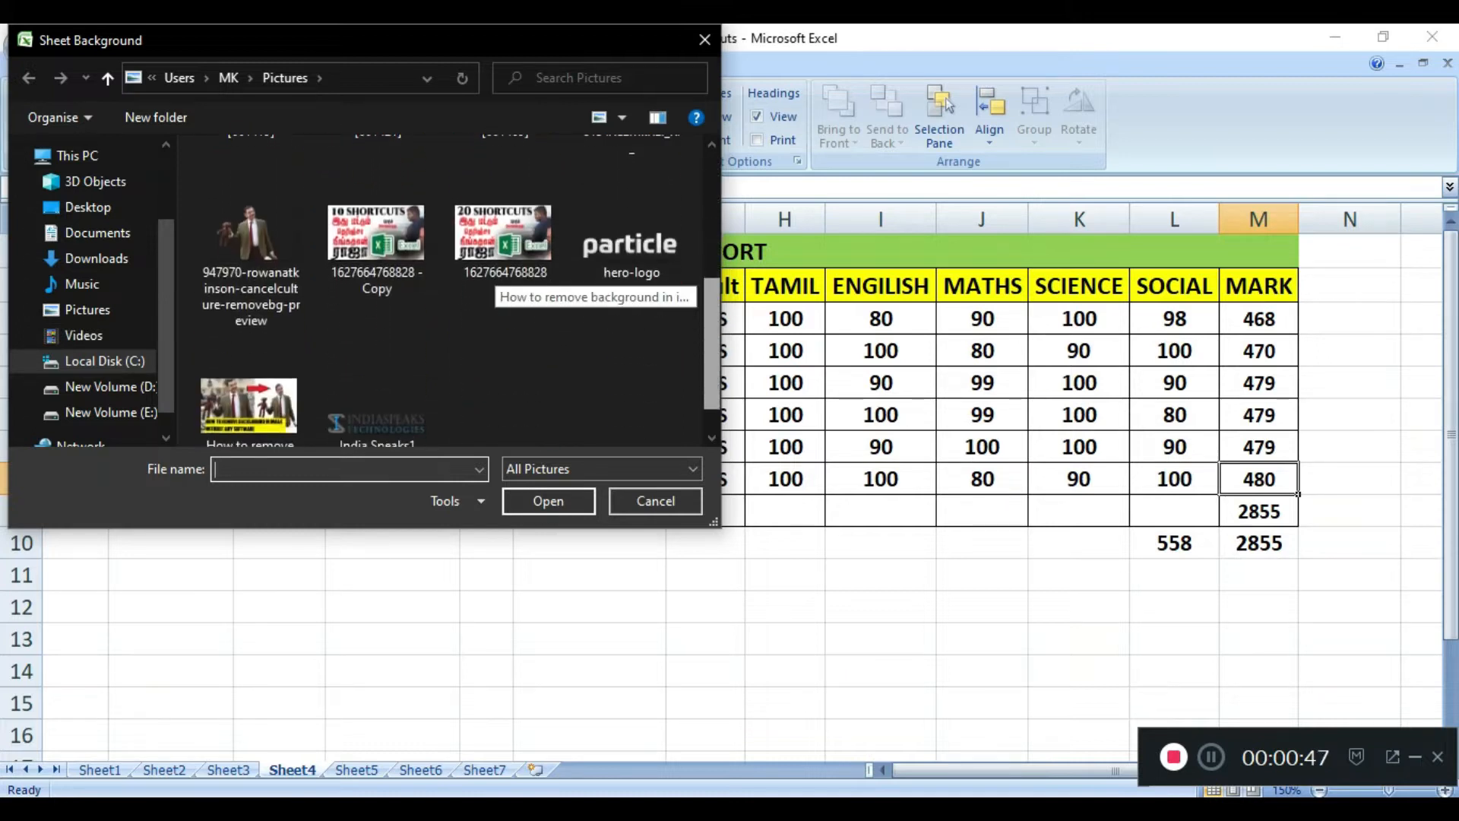
scroll(490, 282, up, 3)
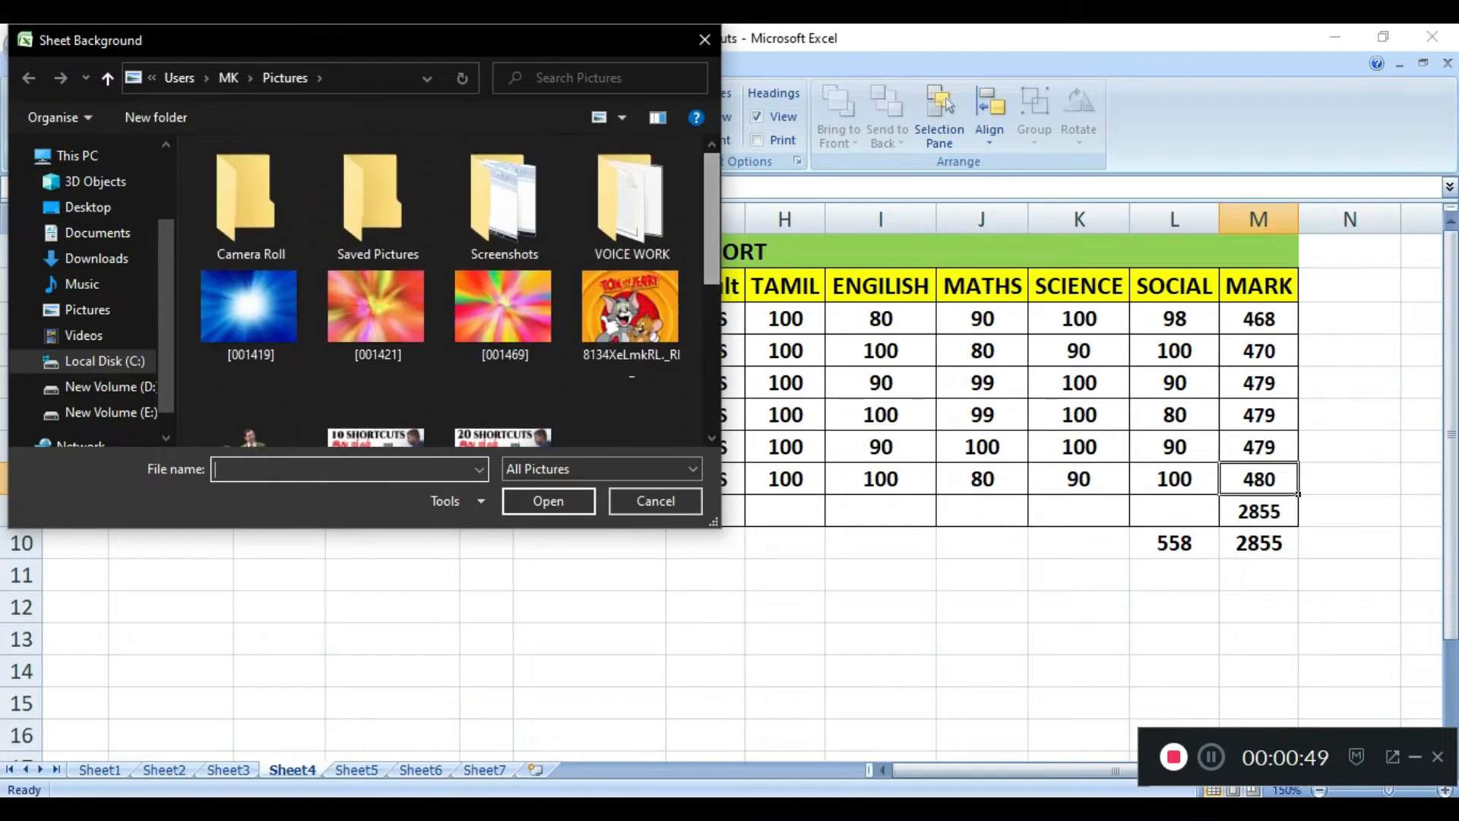
double_click(250, 308)
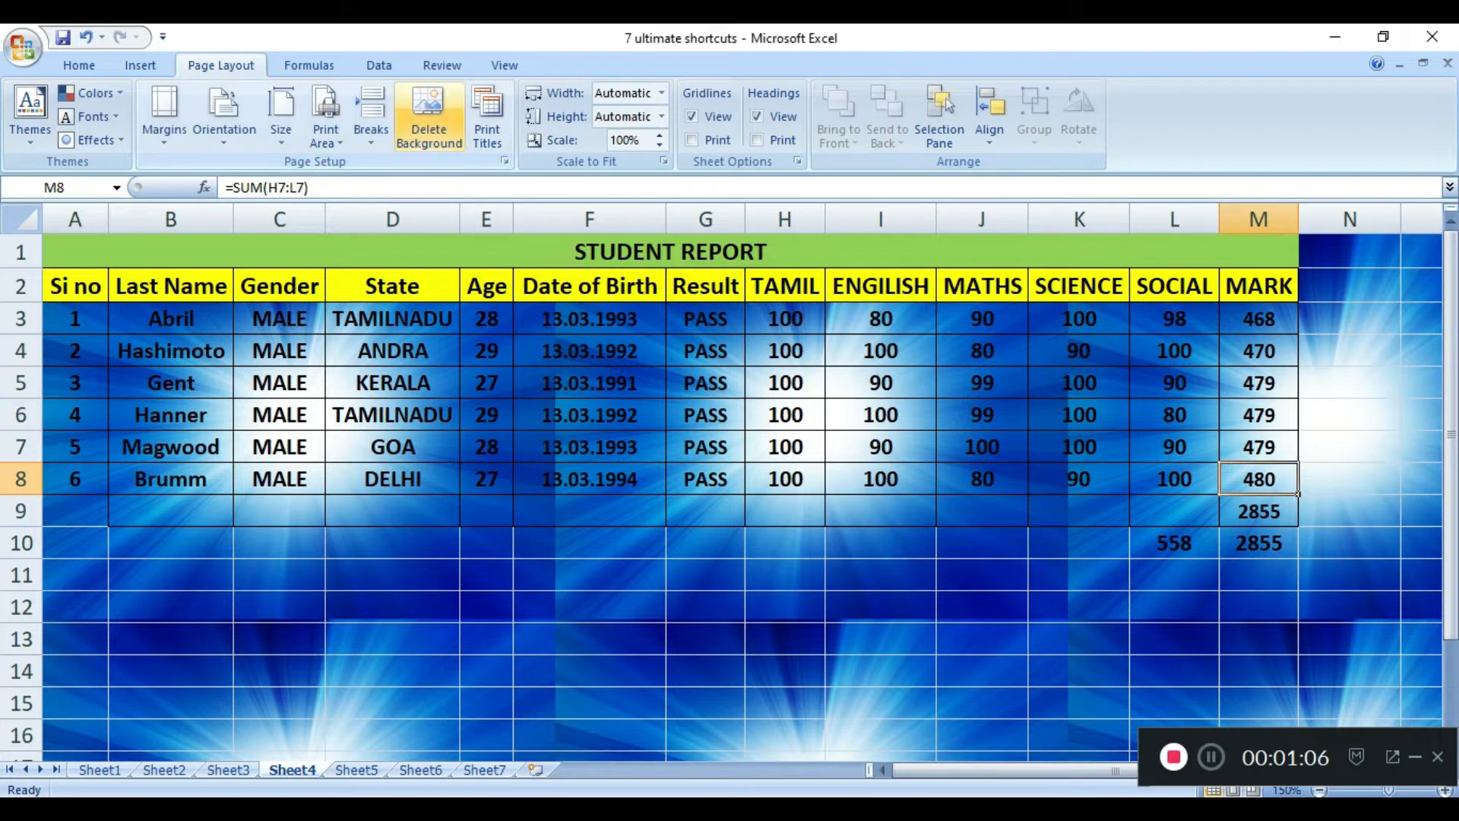
Step: Delete the blue sheet background and set the Tom and Jerry picture as the background instead
click(428, 118)
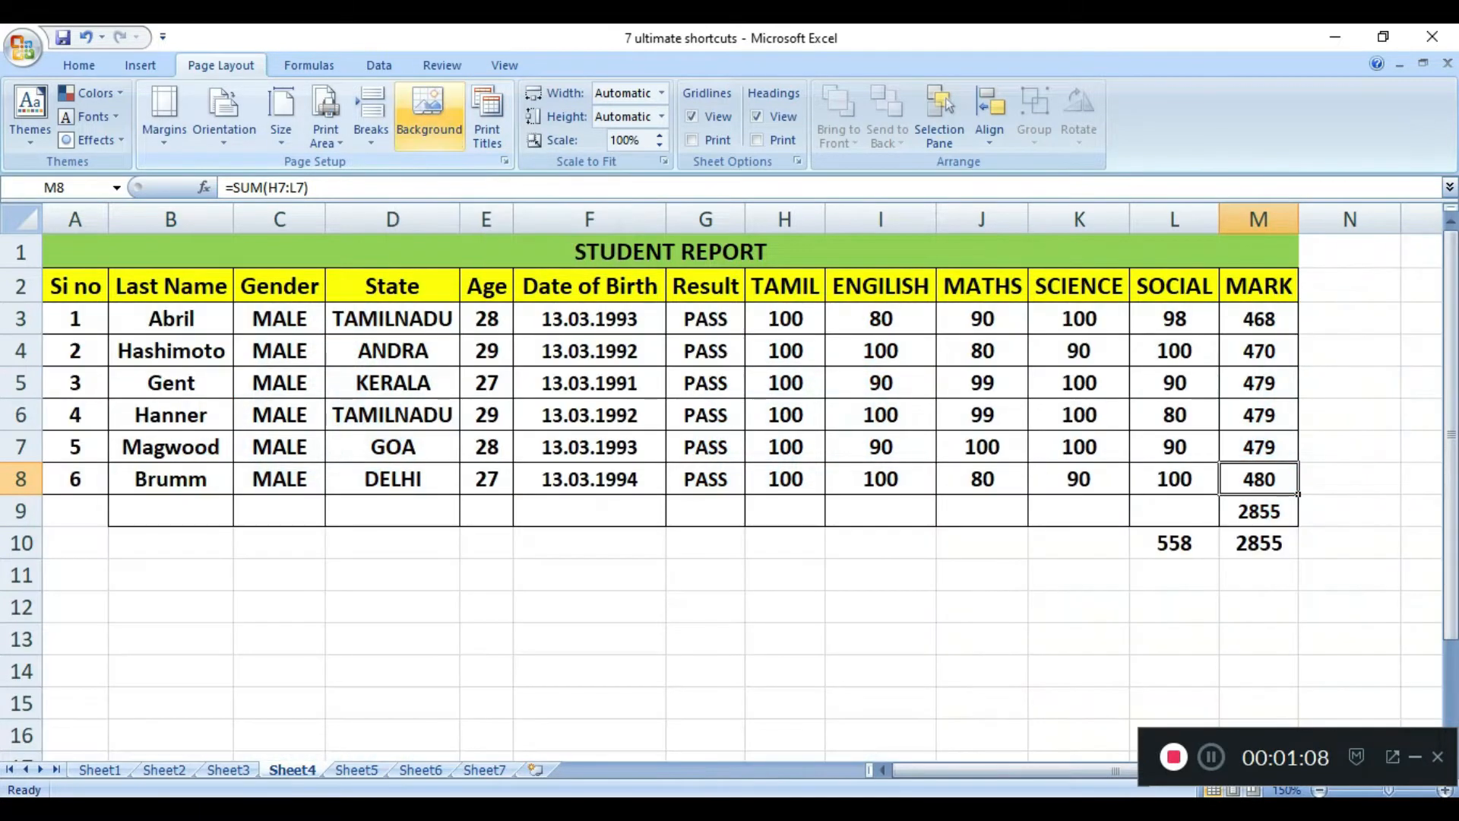
click(428, 118)
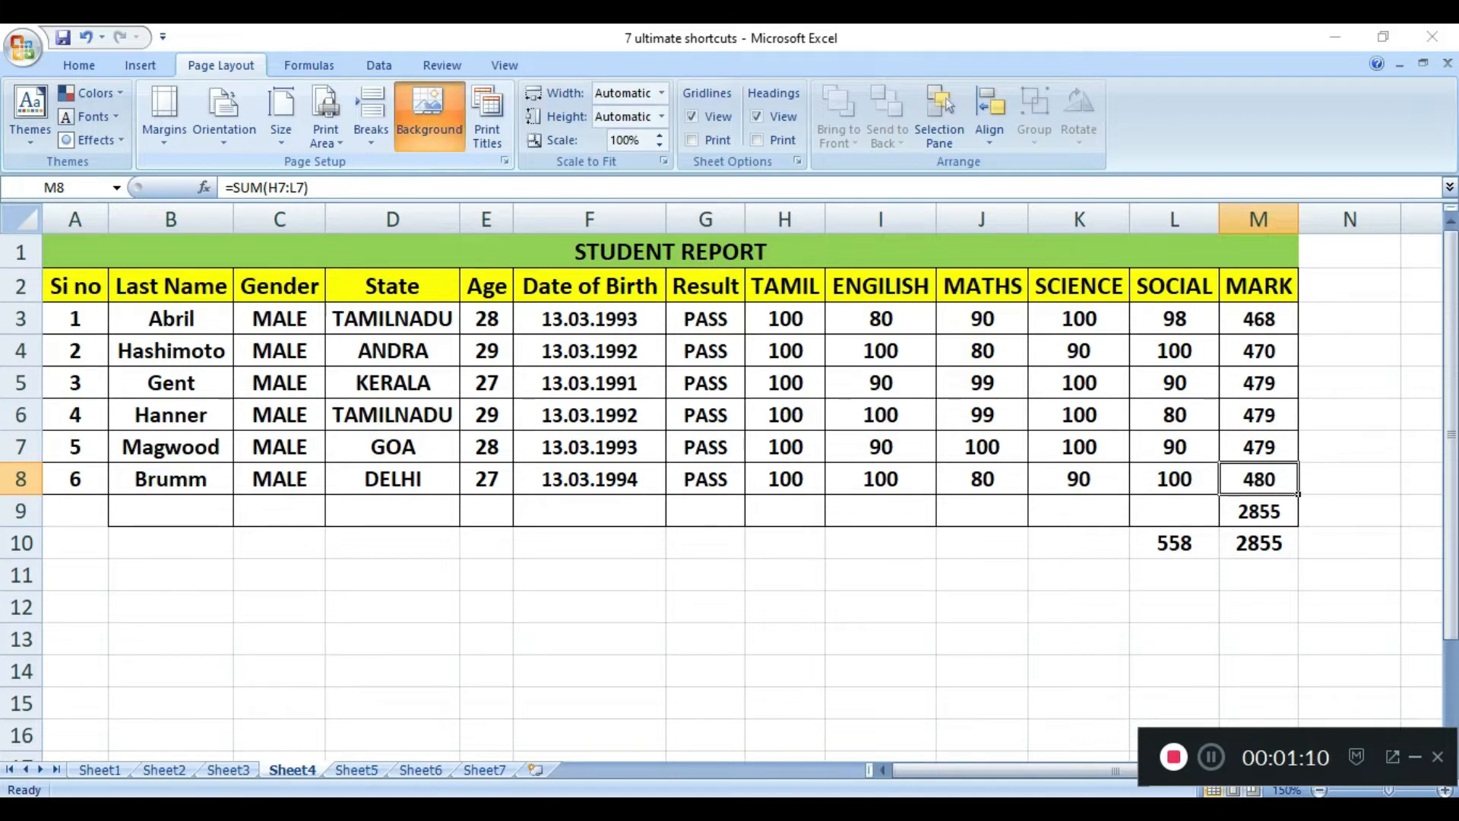
double_click(630, 338)
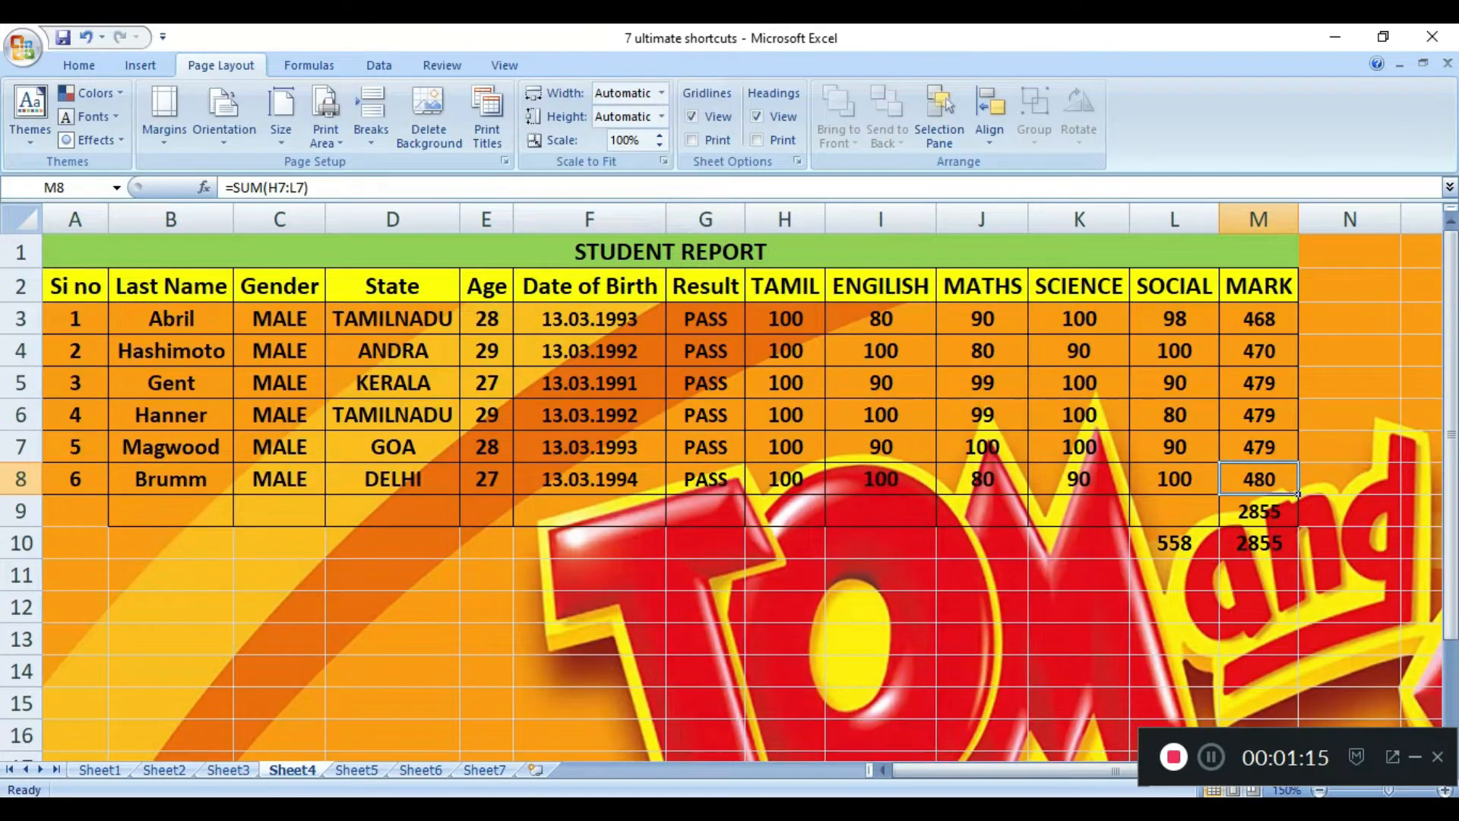
drag(1451, 305, 1451, 408)
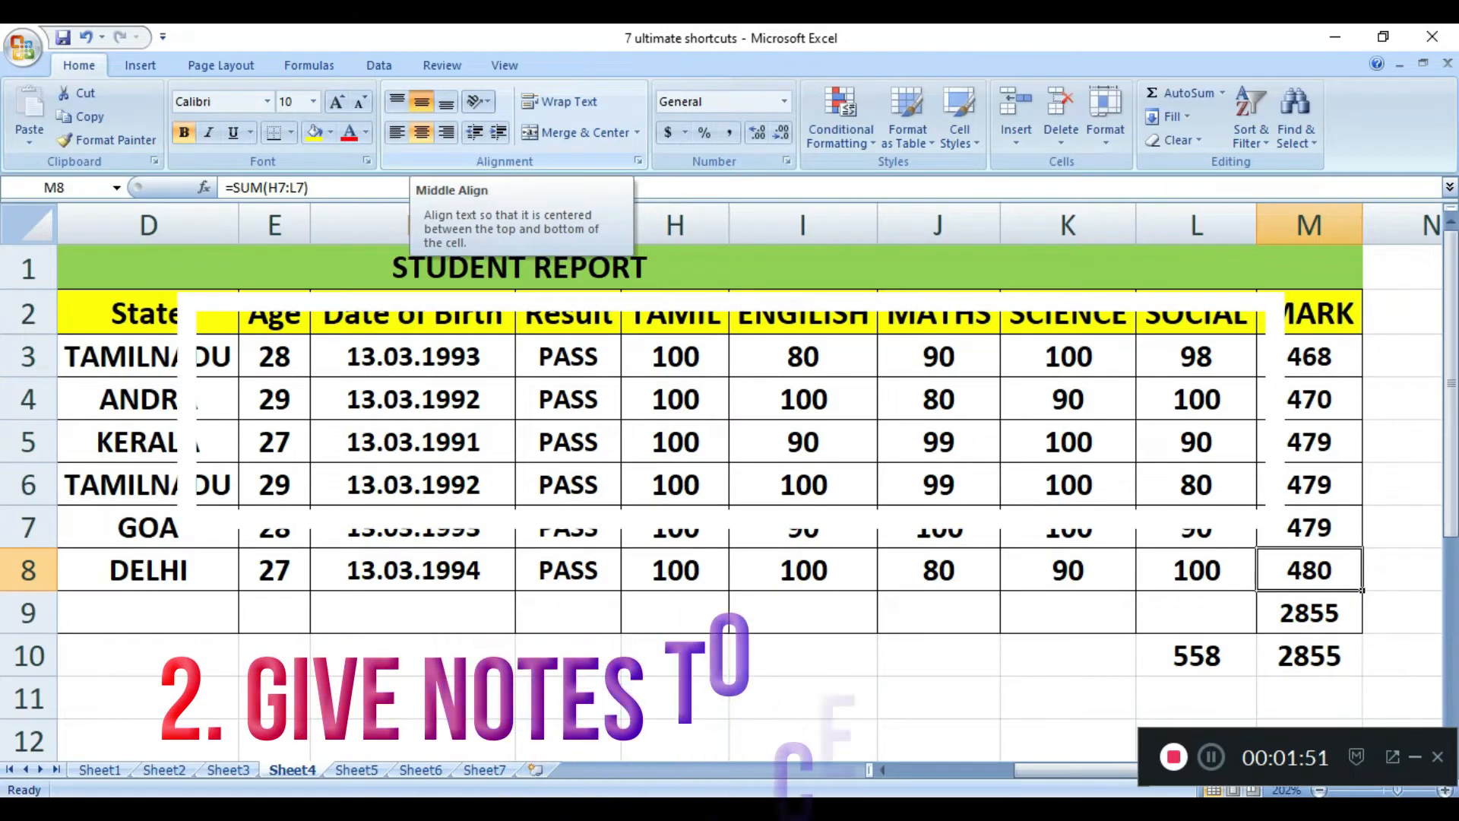
Step: Add a comment reading "tamil nadu all states.." to the TAMILNADU cell D3
click(568, 357)
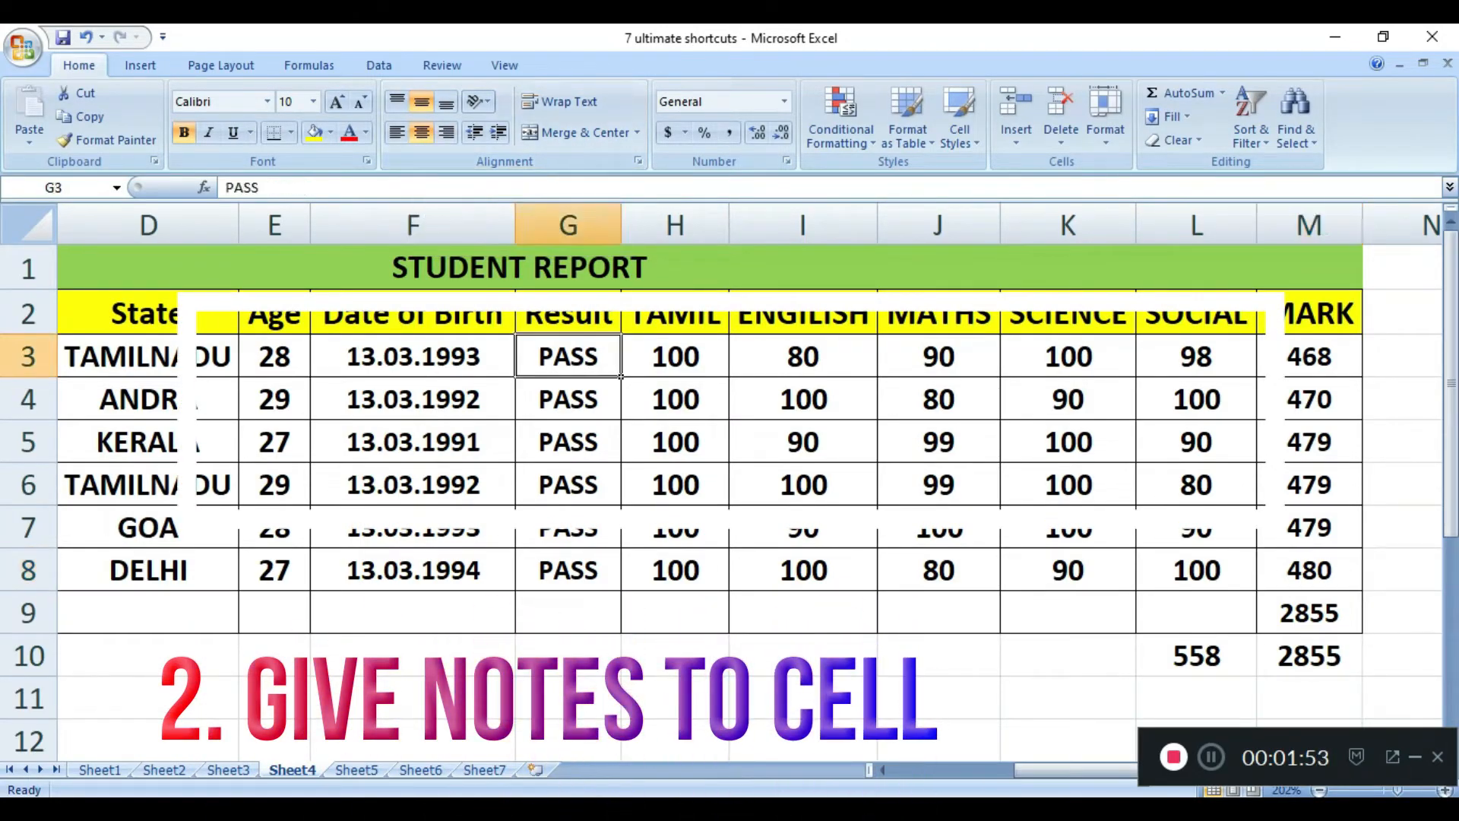
click(149, 357)
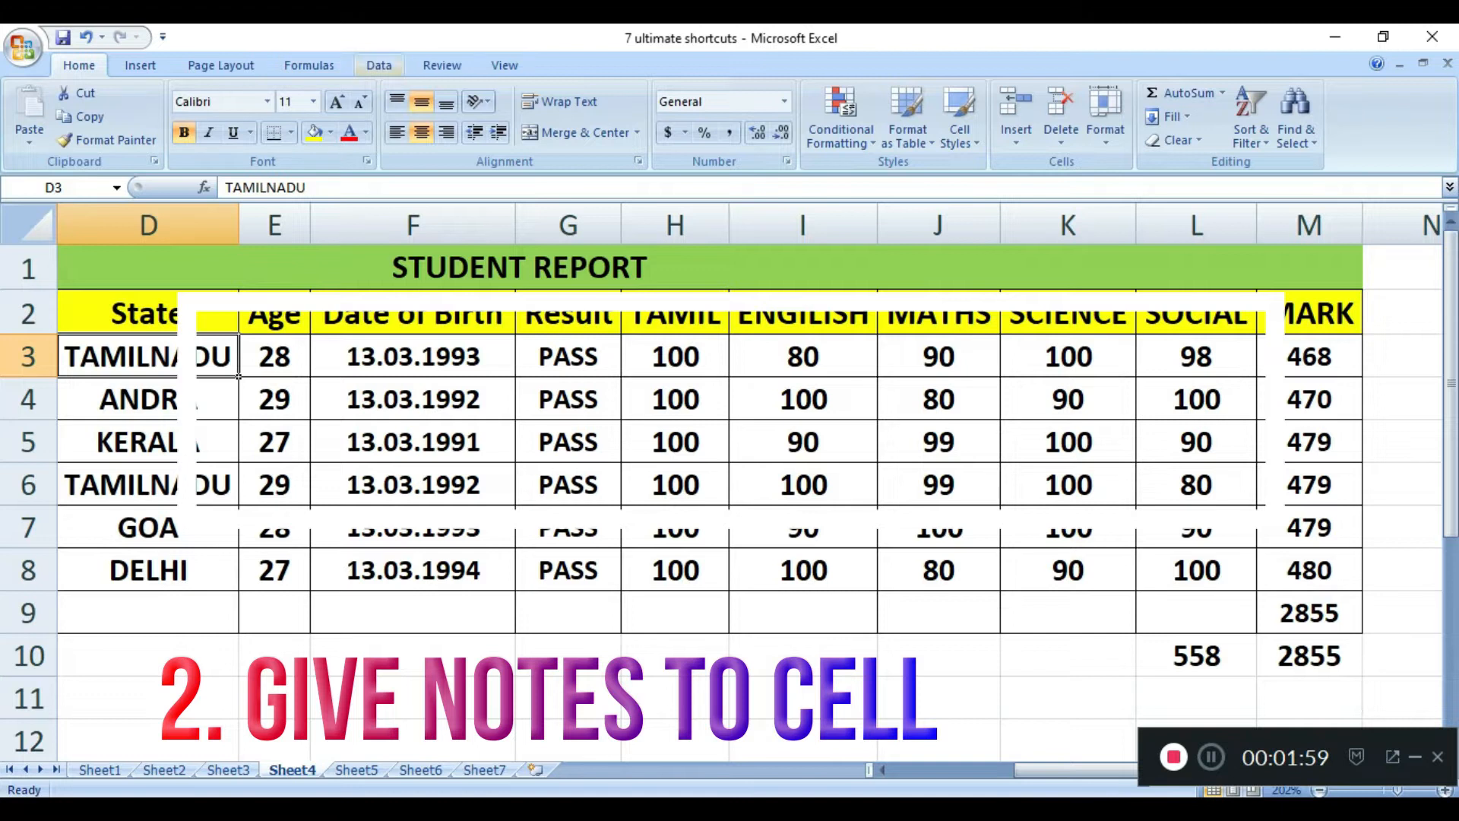
key(alt+a)
key(alt+r)
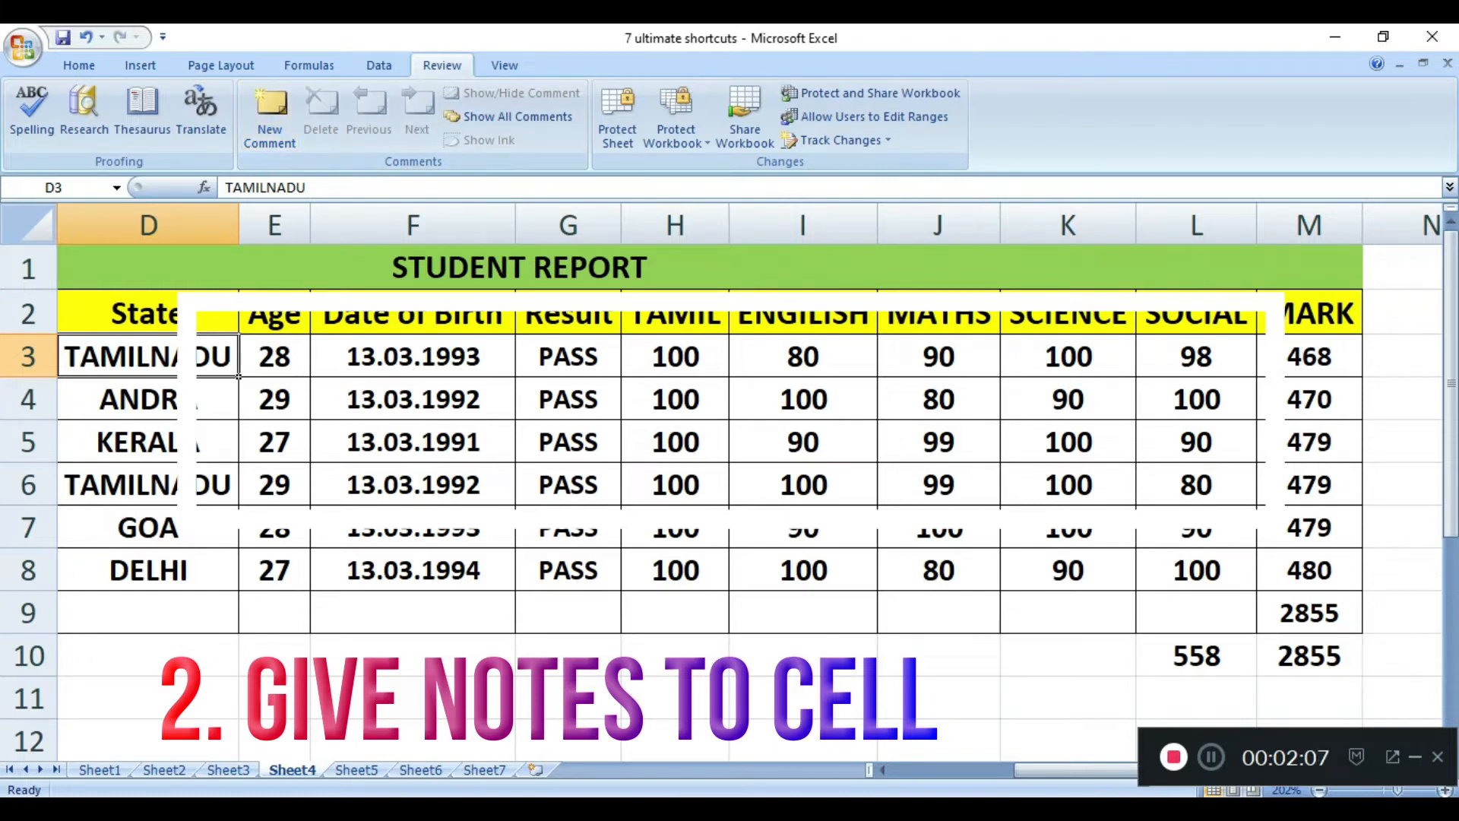
click(270, 121)
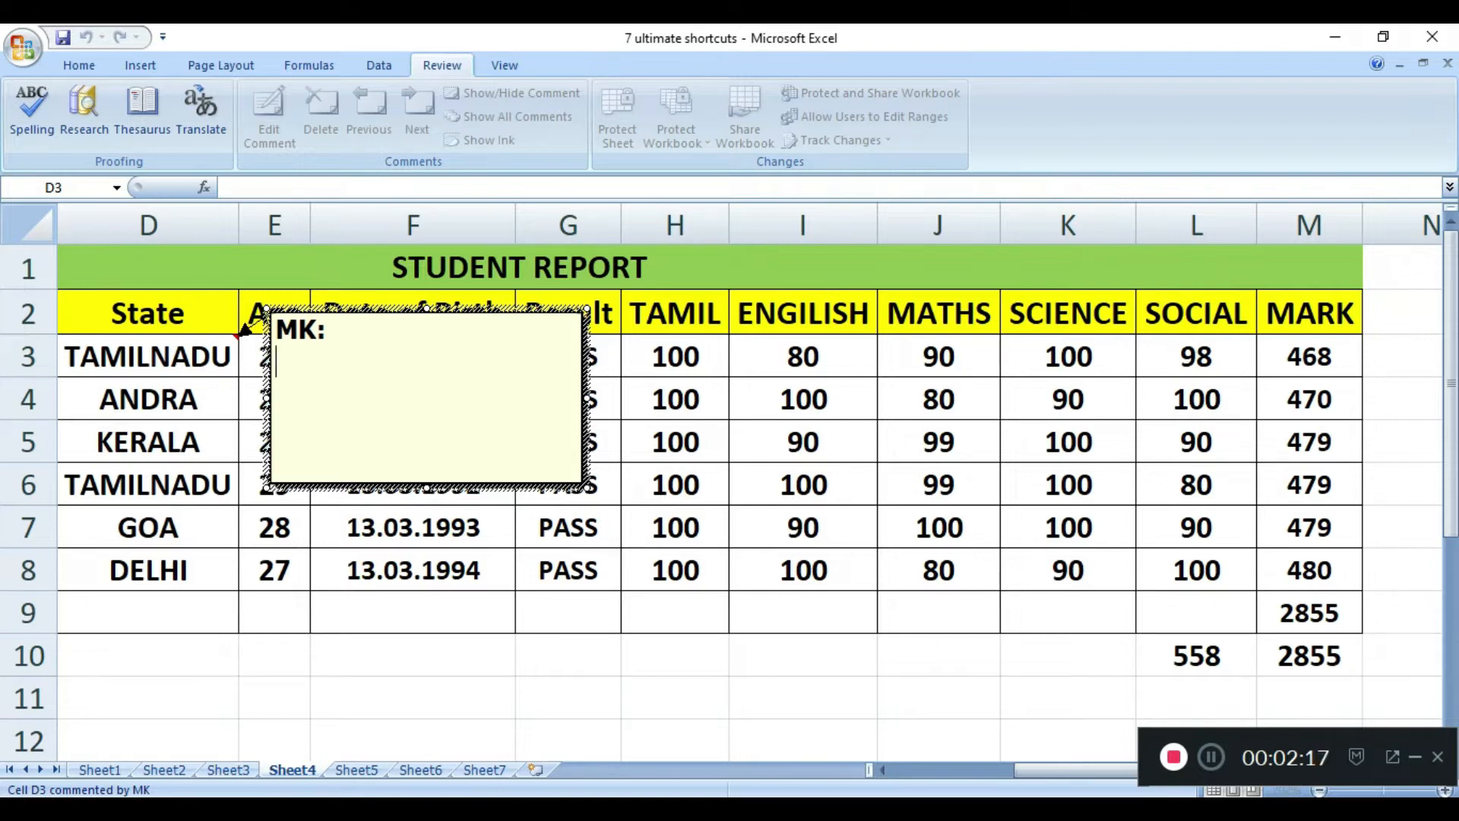
text(tamil )
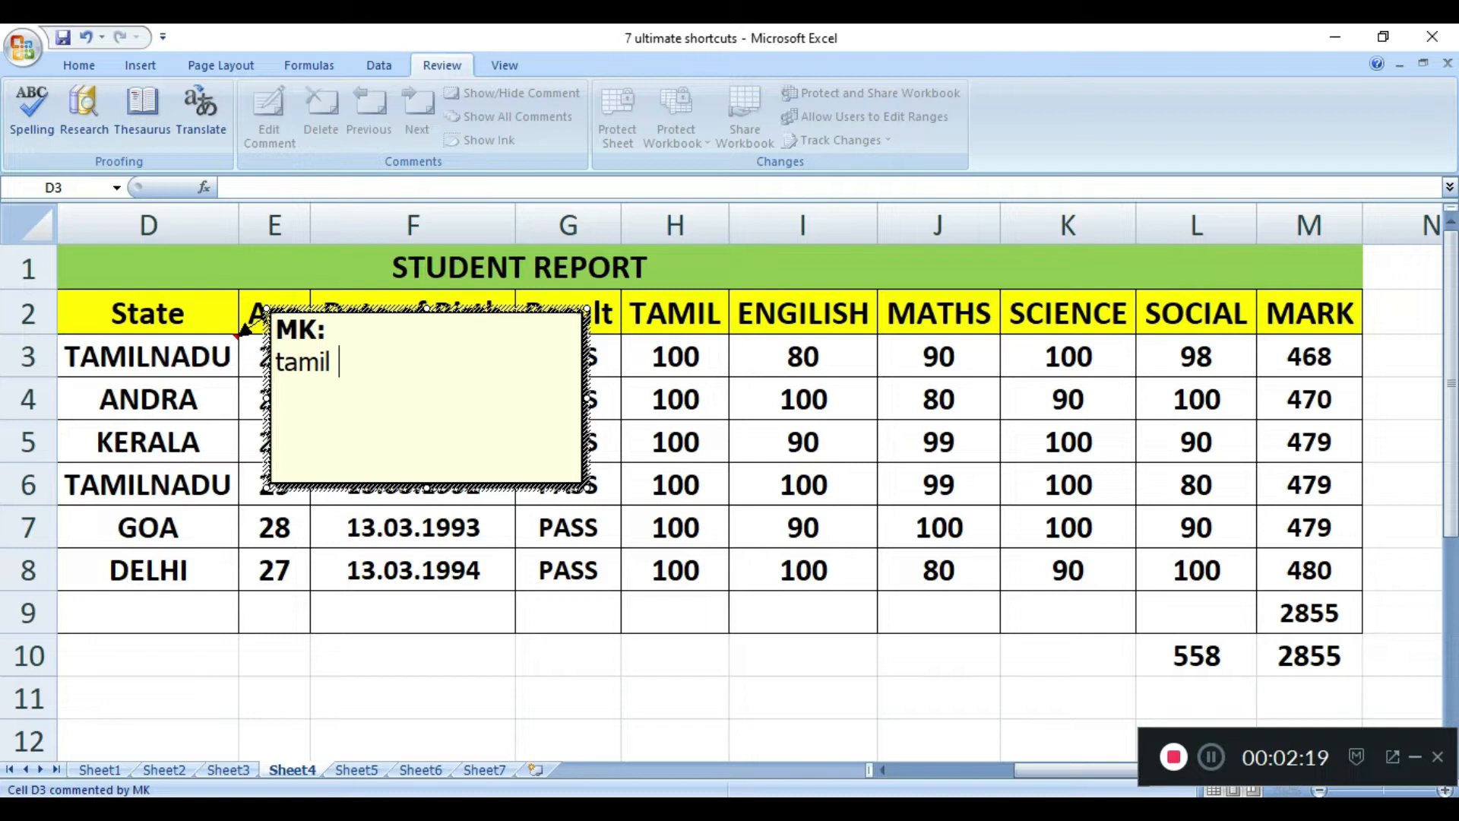
text(nadu all s)
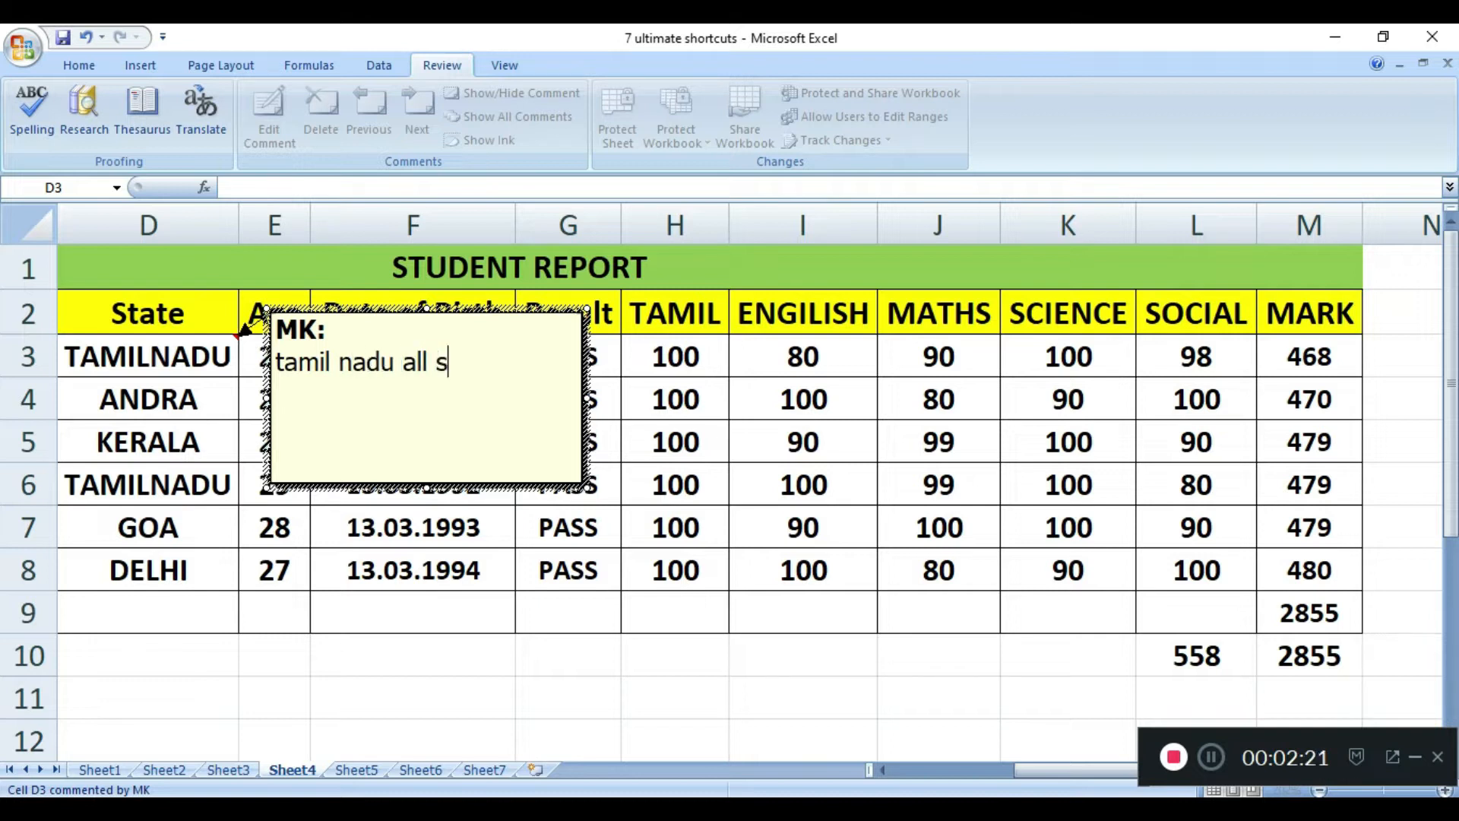
text(tates..)
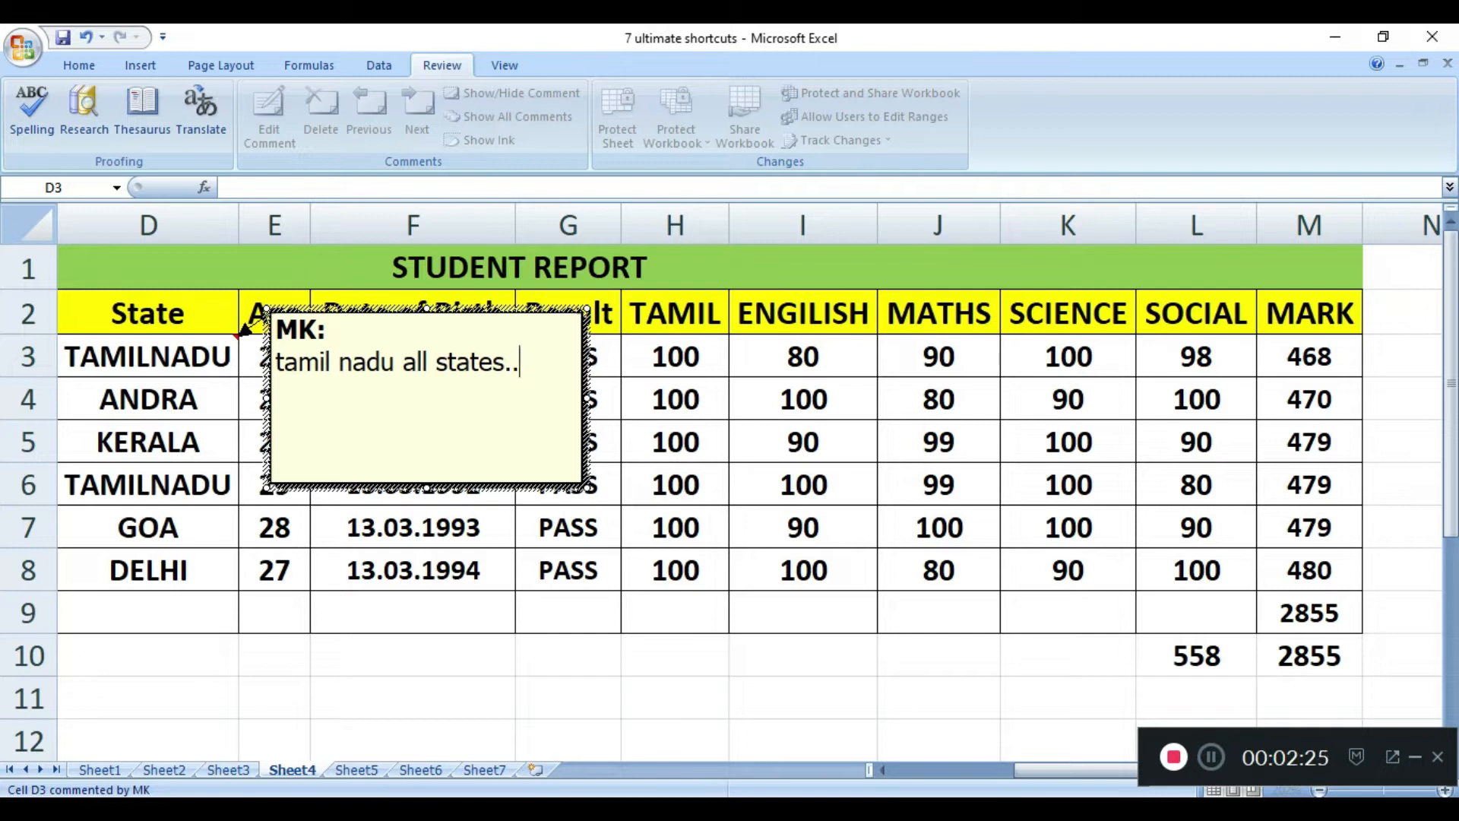
click(274, 570)
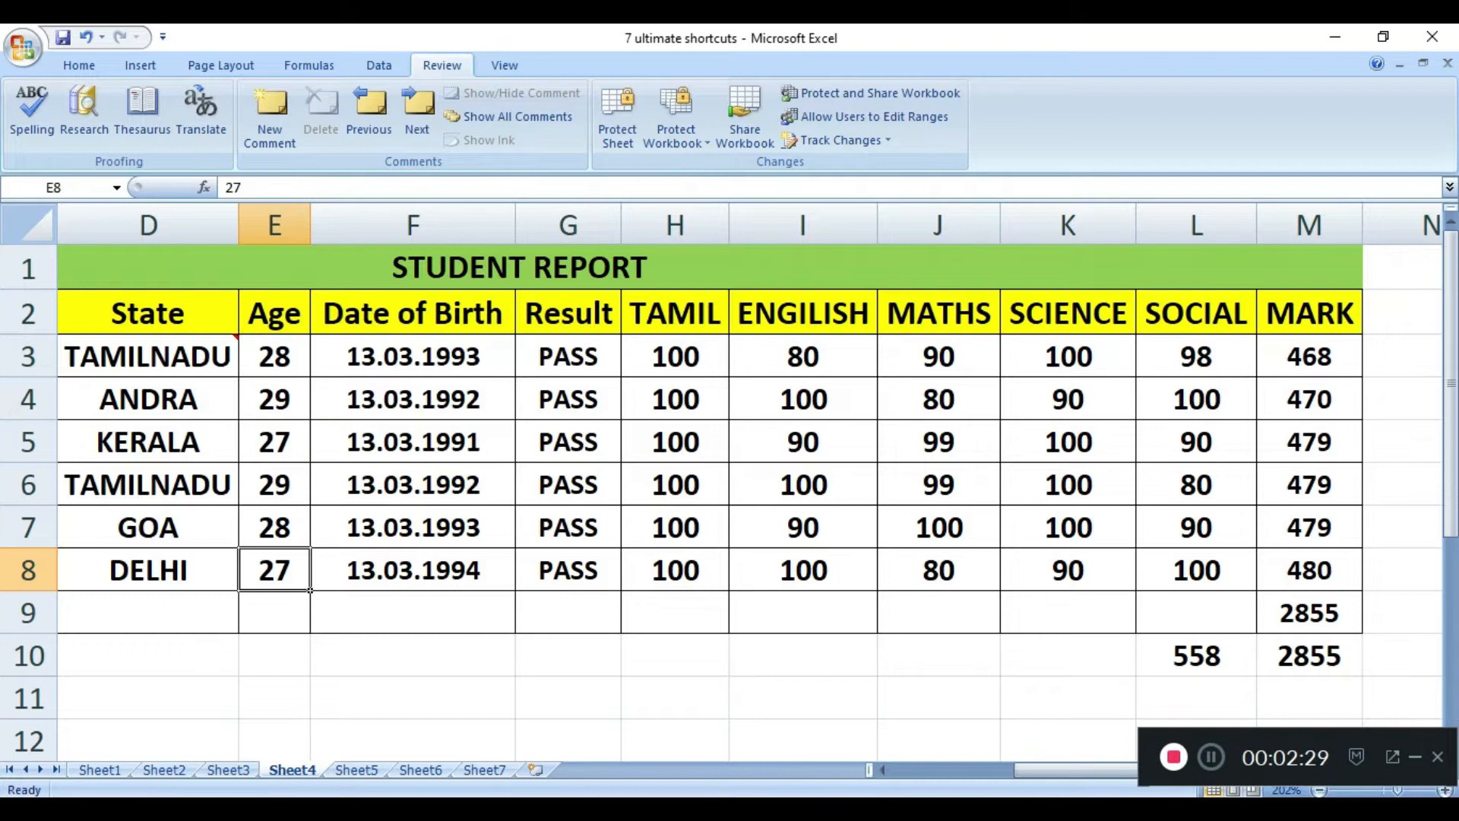
Step: Display the comment on cell D3 to check its text, and select that cell
click(274, 485)
mouse_move(240, 335)
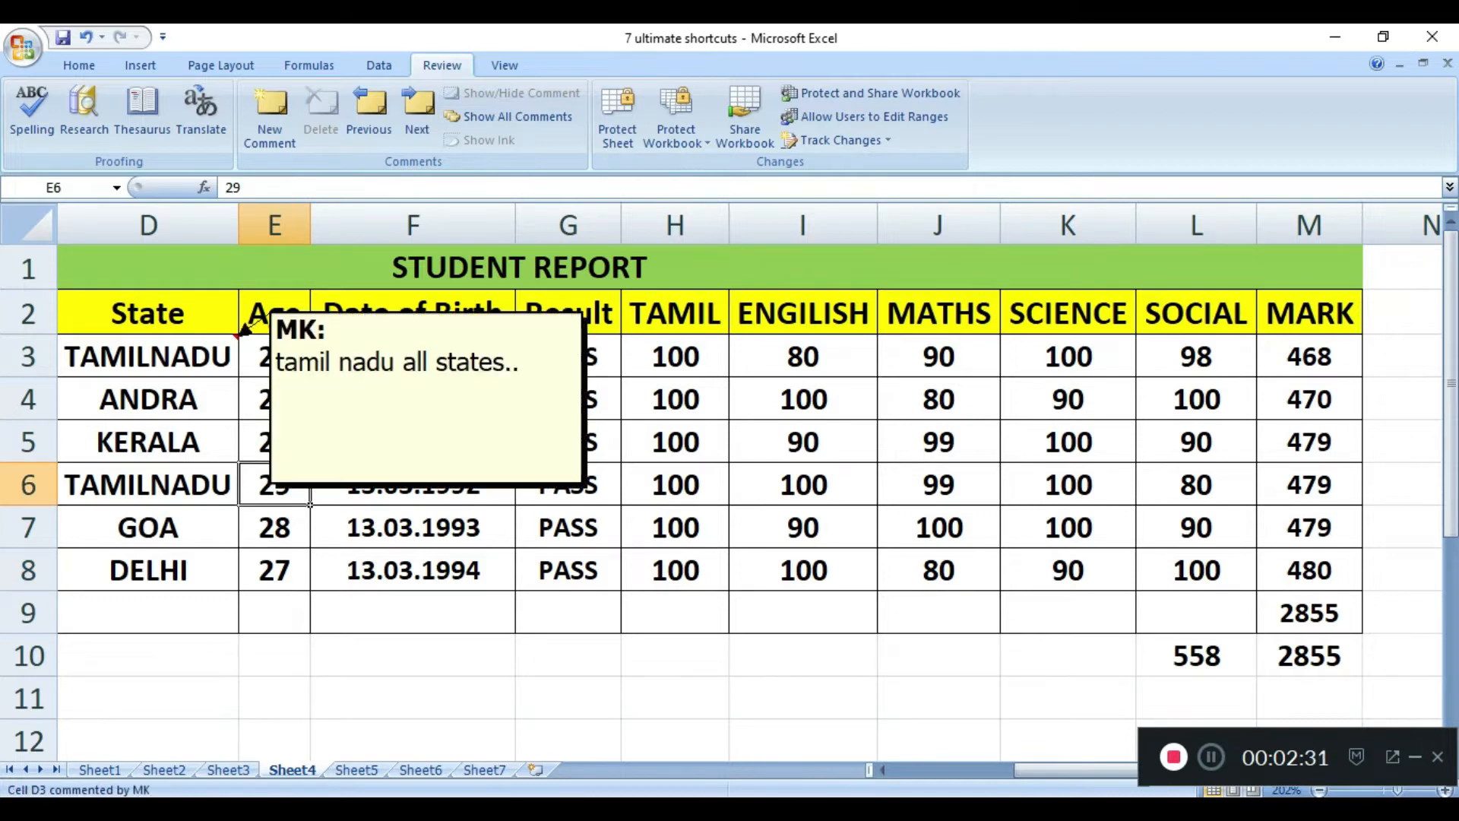
click(274, 399)
click(236, 373)
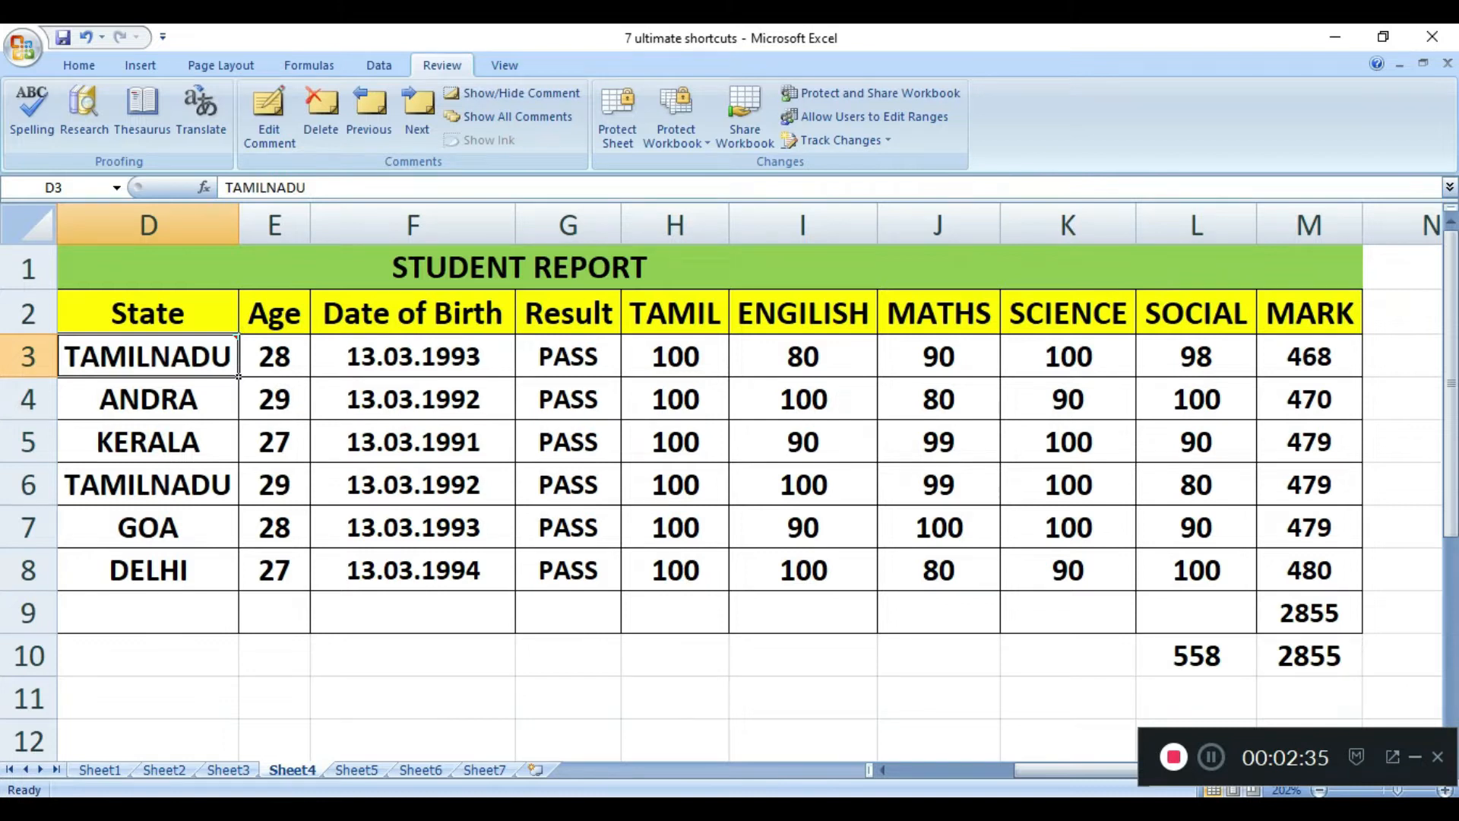
mouse_move(238, 374)
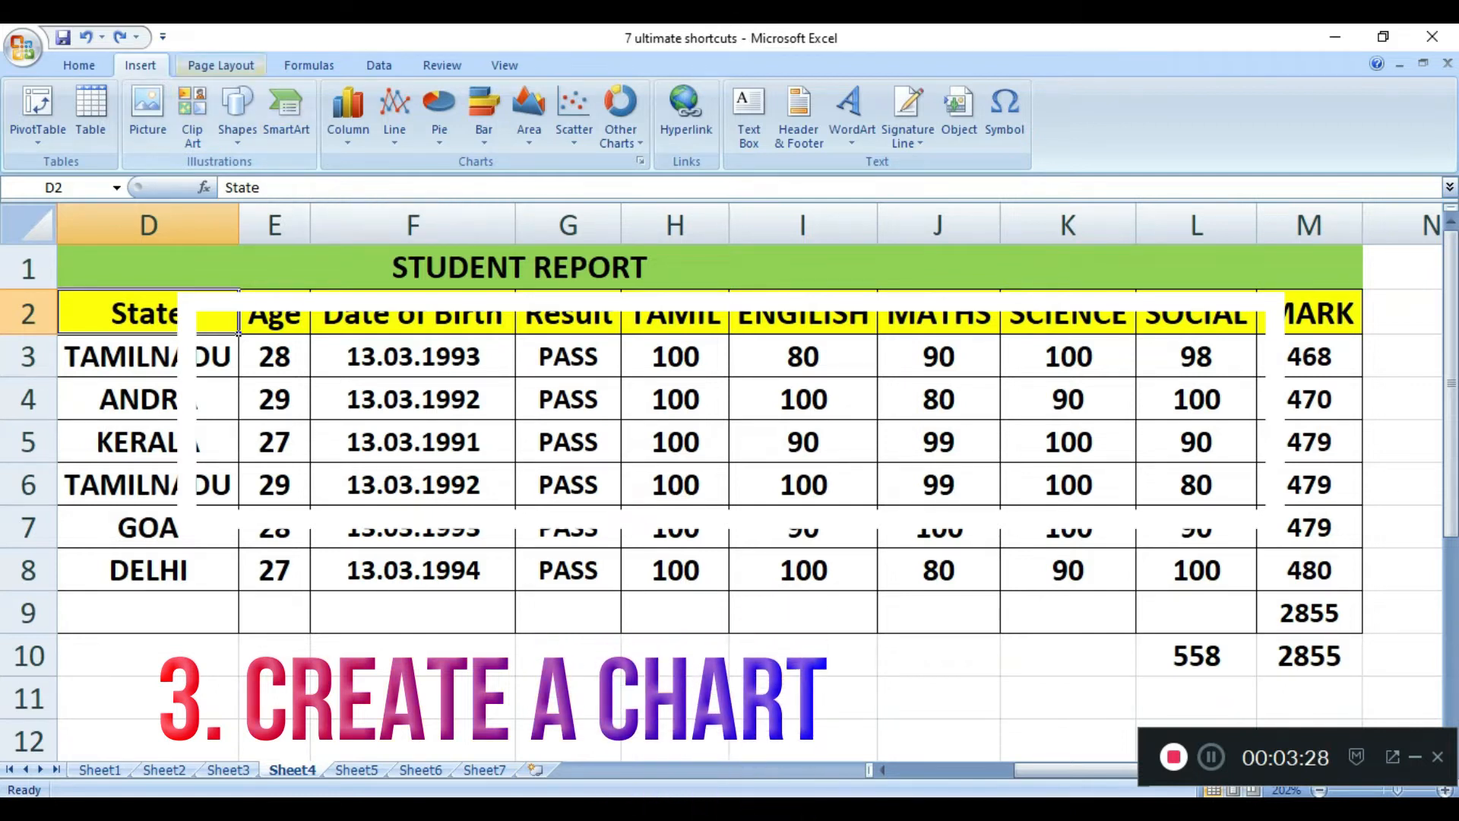
click(79, 66)
click(140, 65)
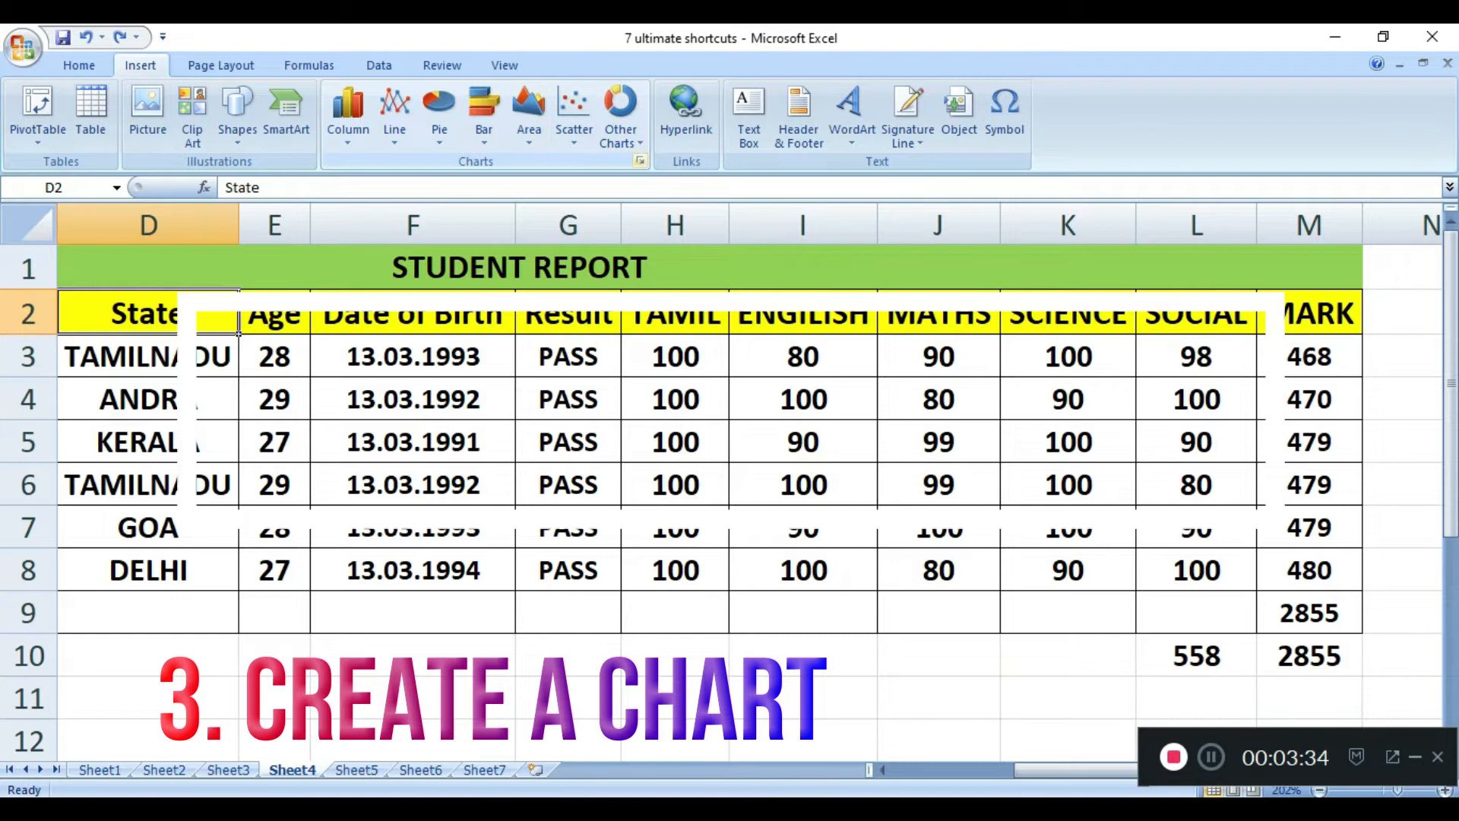
click(641, 162)
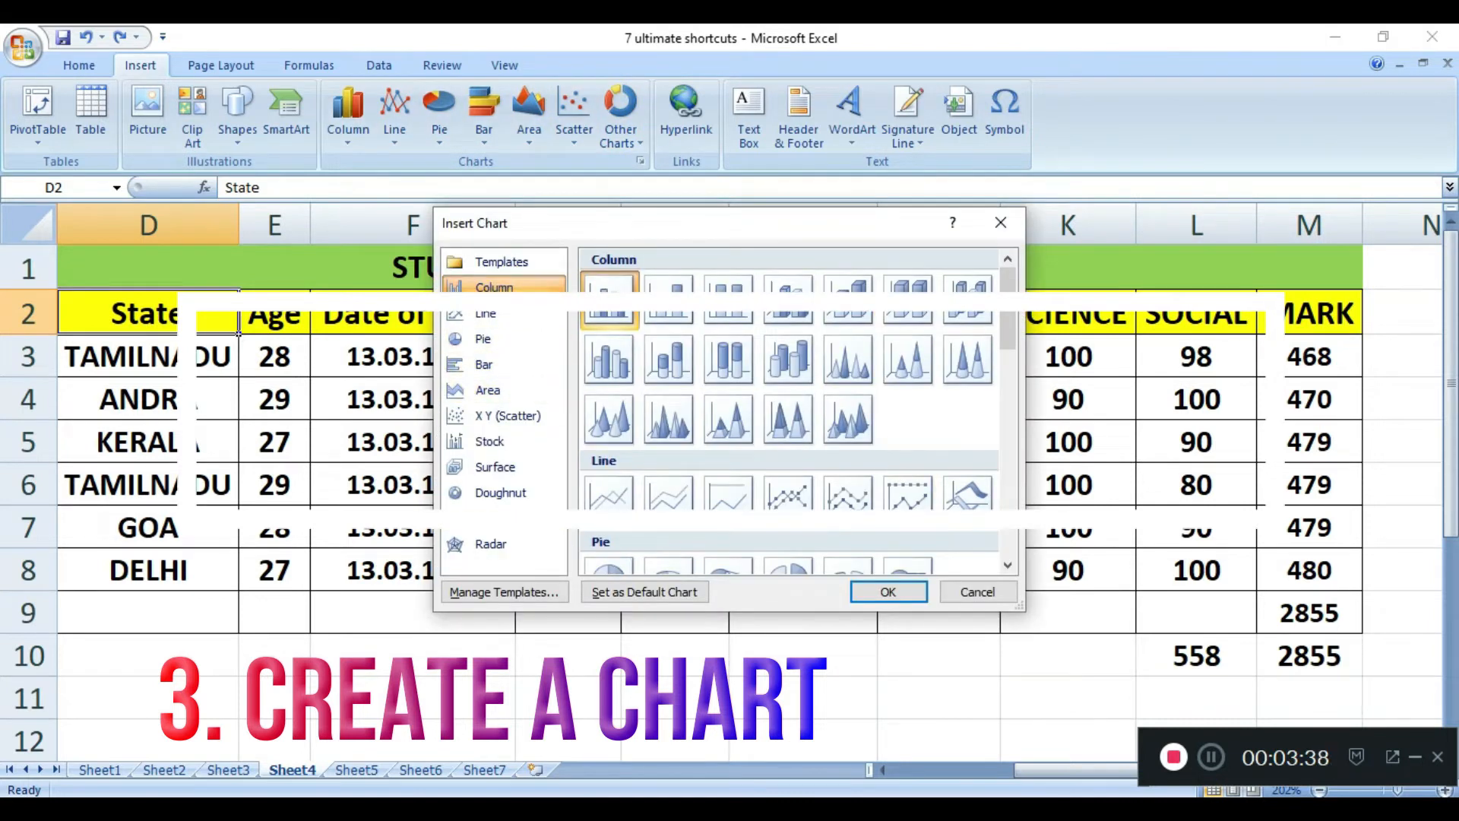
click(977, 592)
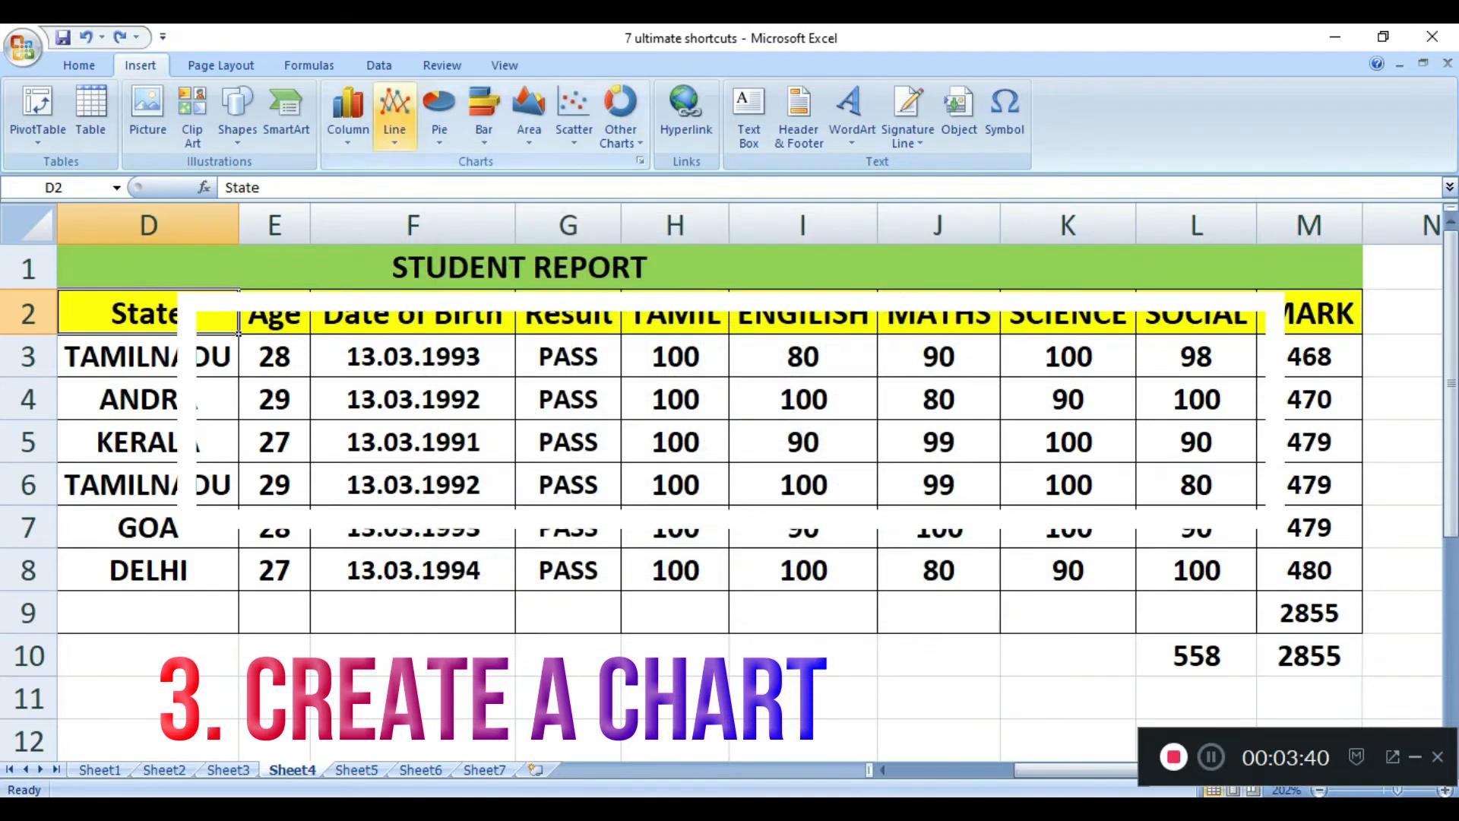
Step: Try a 2-D clustered column chart of the whole student report at a reduced size, and delete it
click(348, 122)
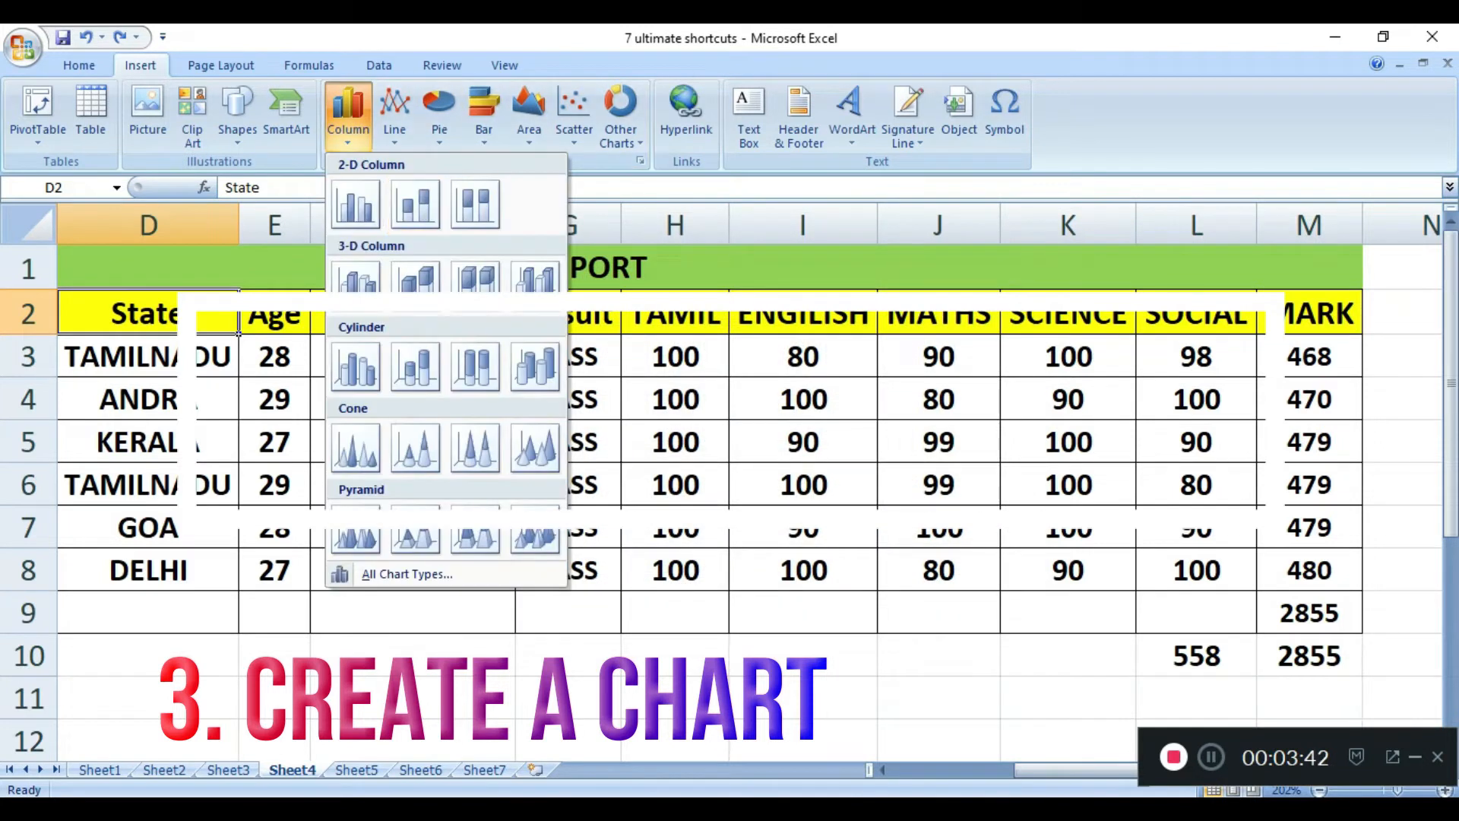
click(355, 204)
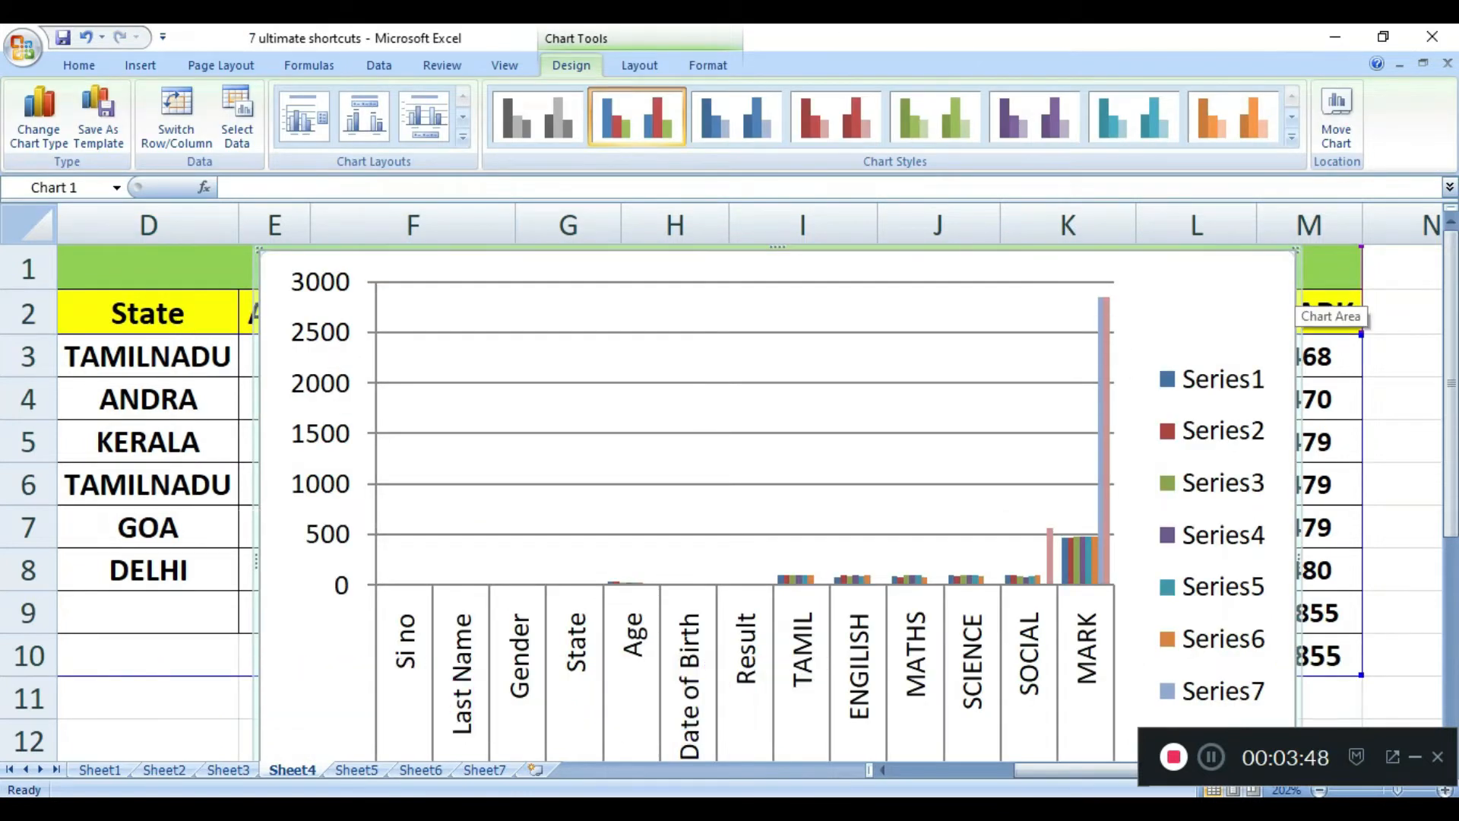
drag(1296, 250, 1027, 348)
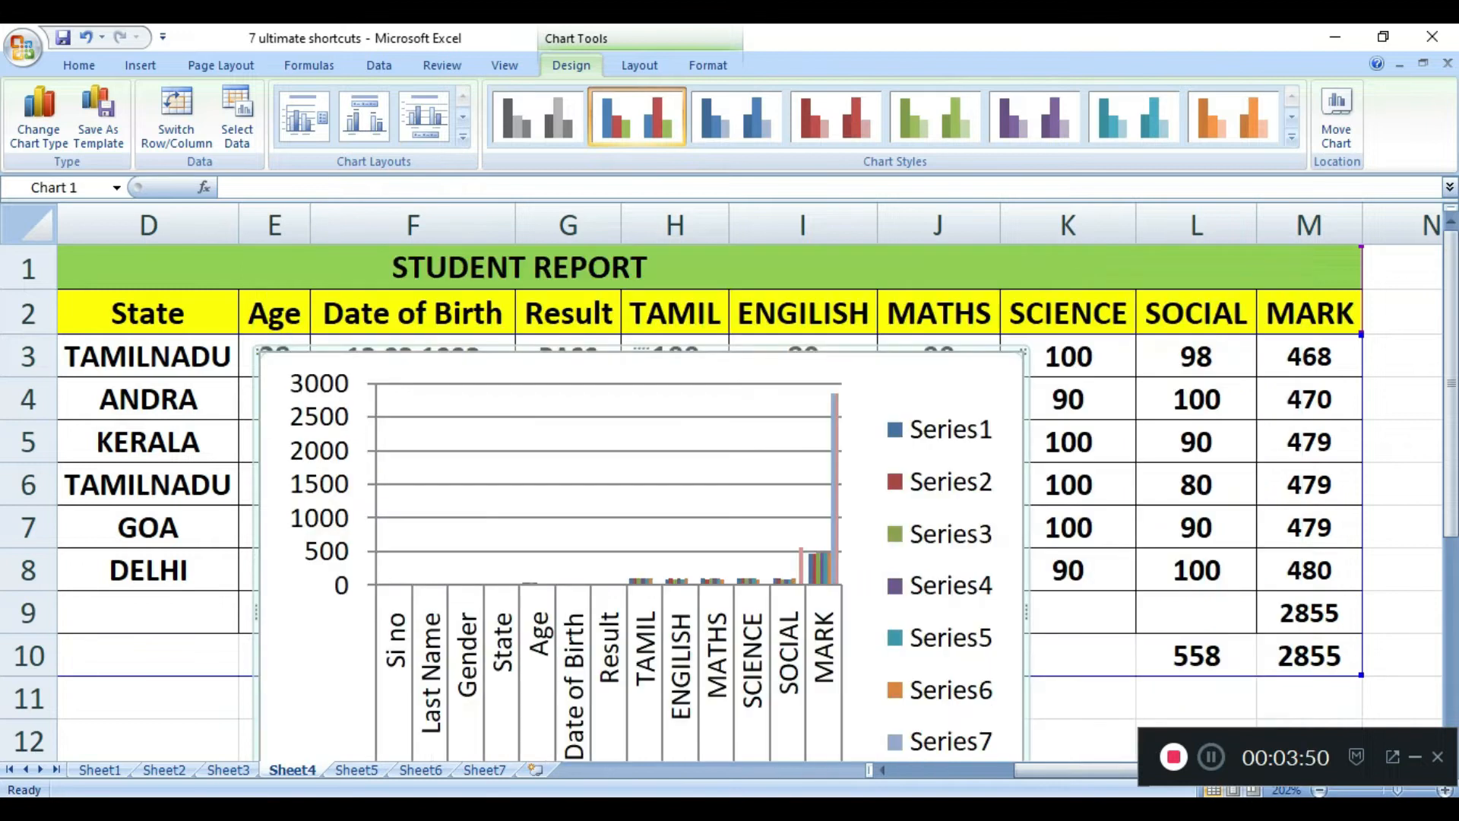
key(Delete)
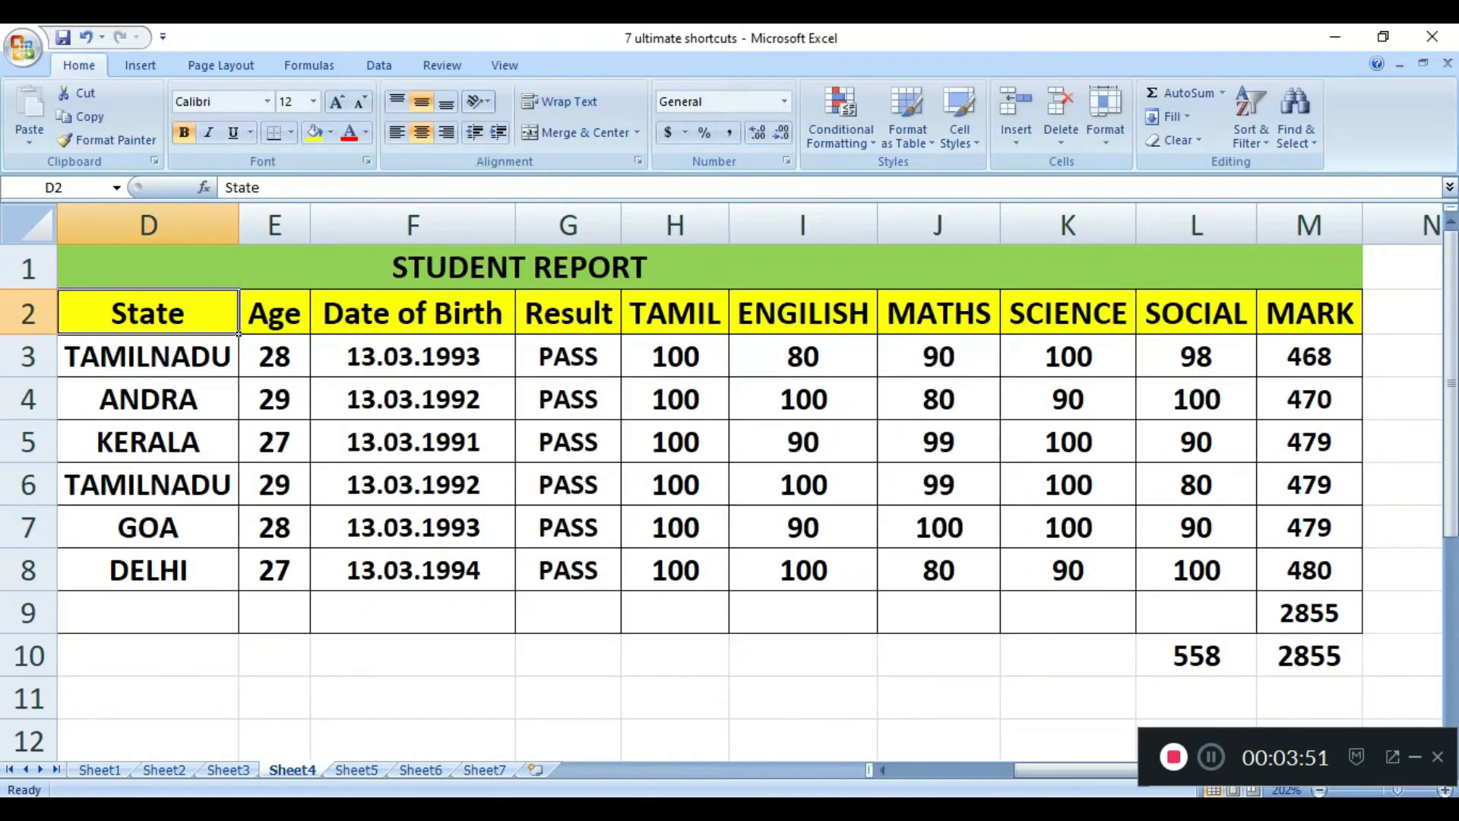
Step: Insert a 2-D stacked column chart from the range D2:M8 of the student report
drag(238, 333, 1309, 570)
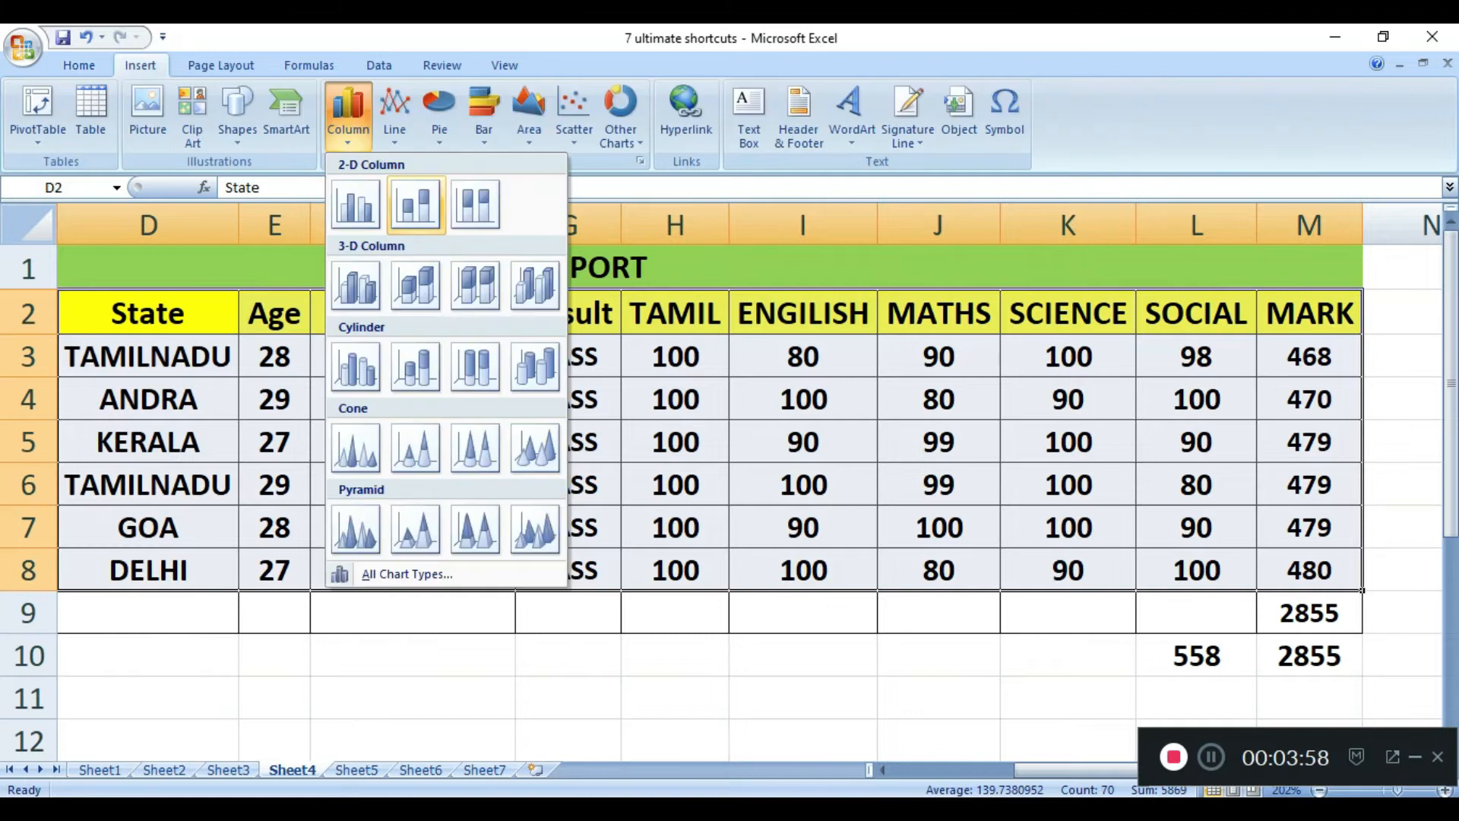
click(415, 204)
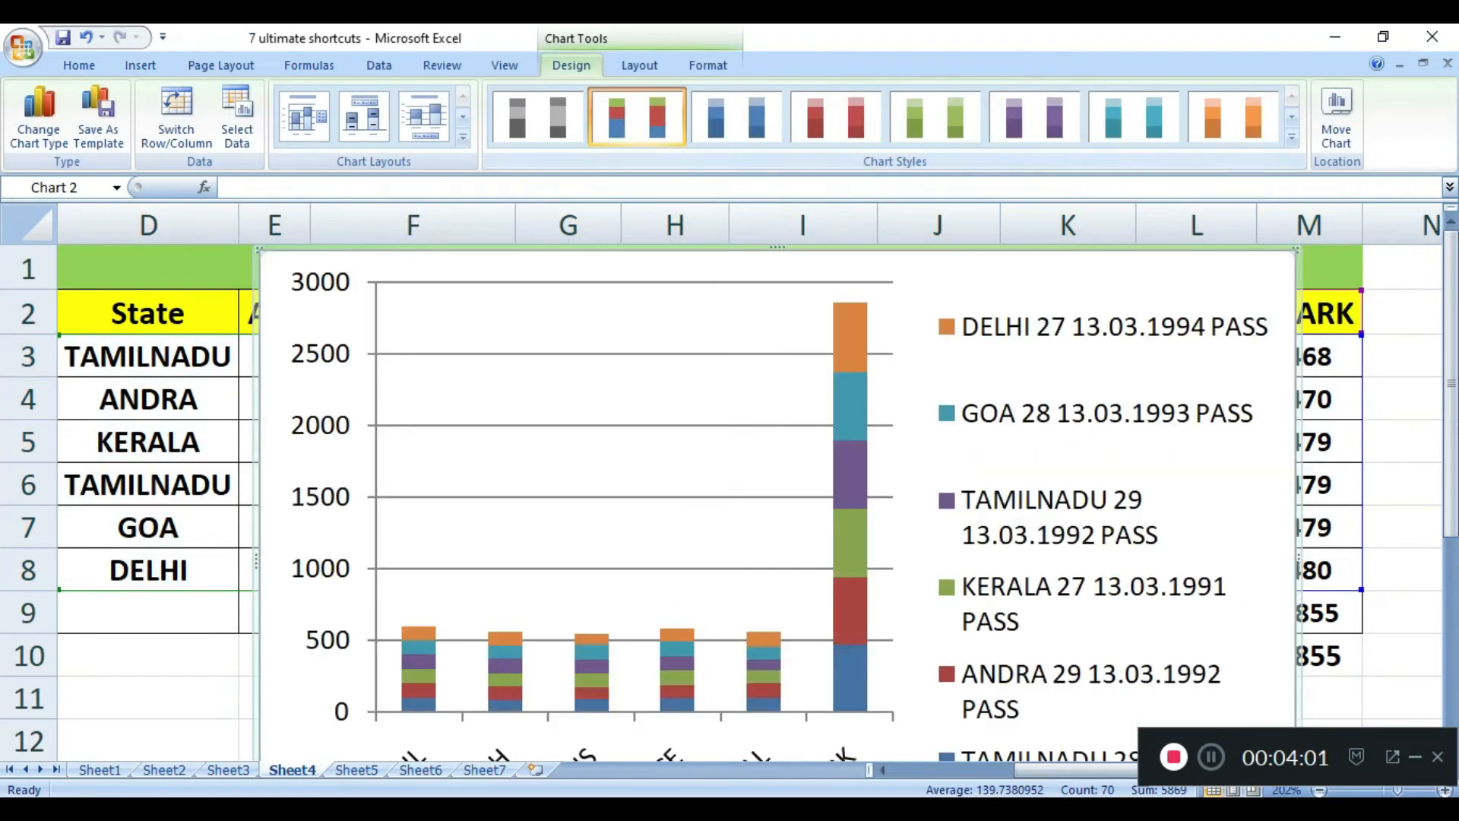
scroll(730, 487, down, 7)
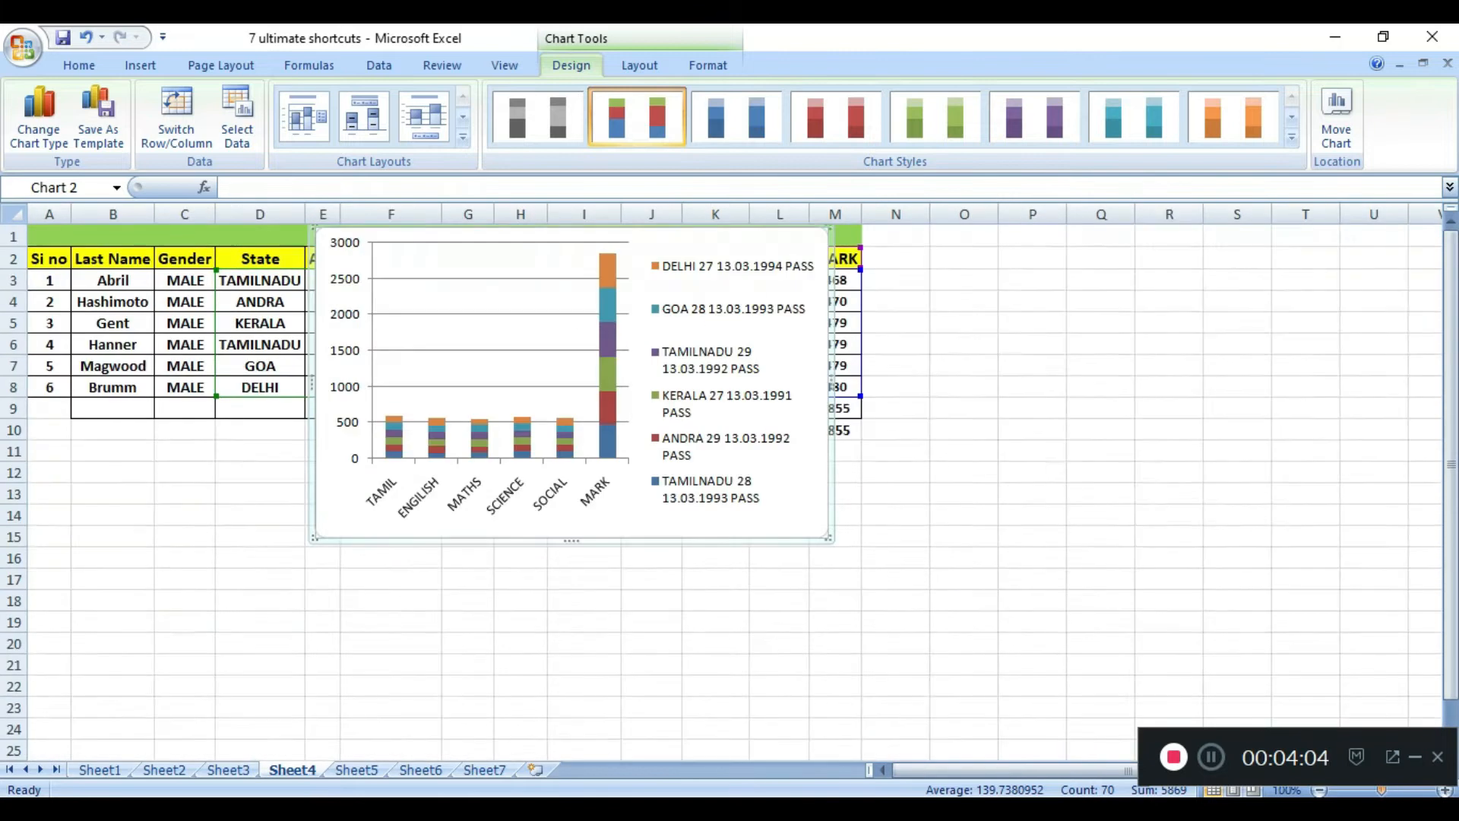
scroll(729, 487, up, 4)
scroll(729, 486, up, 2)
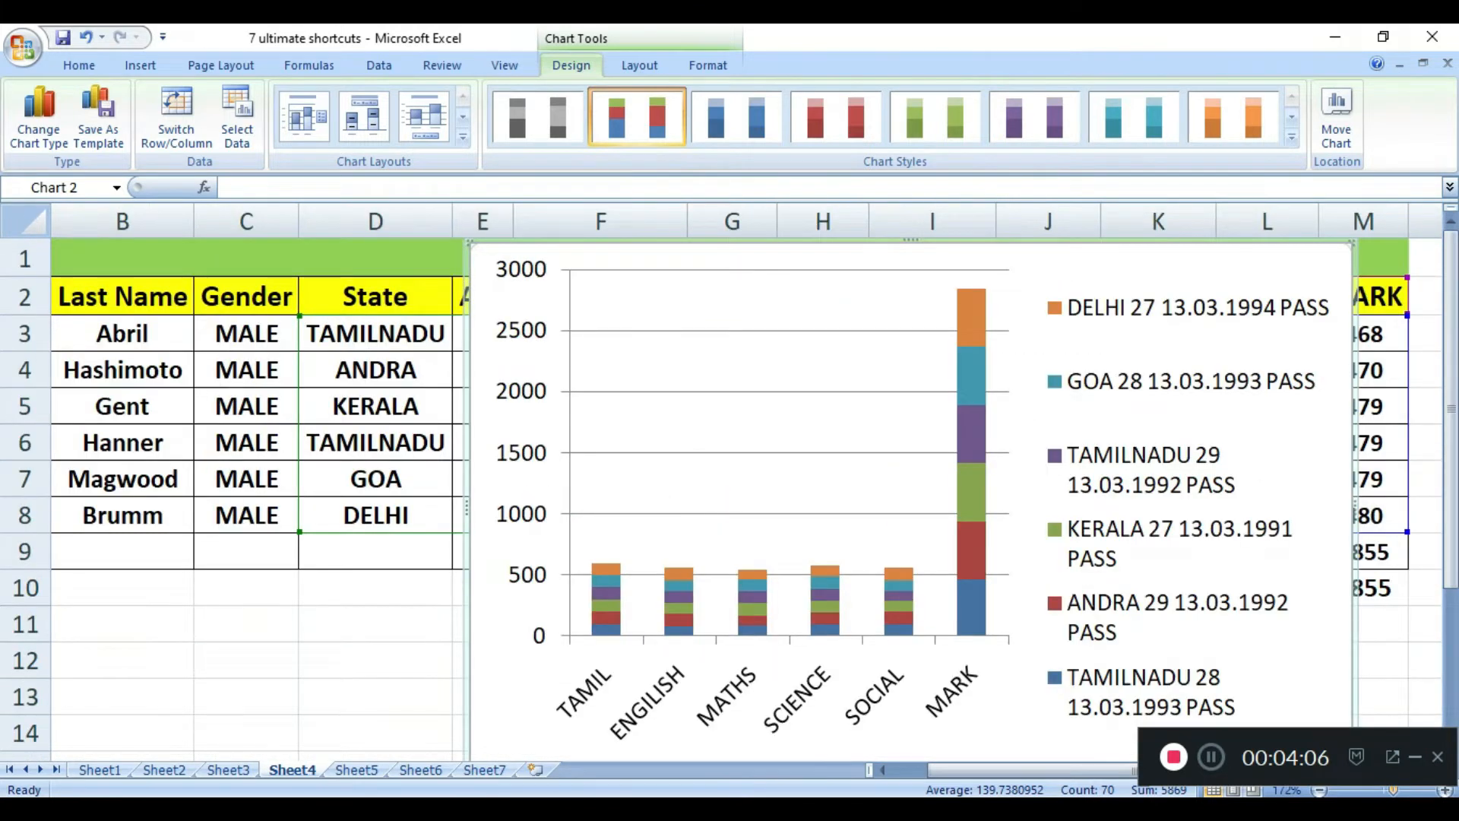
scroll(729, 486, down, 5)
scroll(729, 486, up, 3)
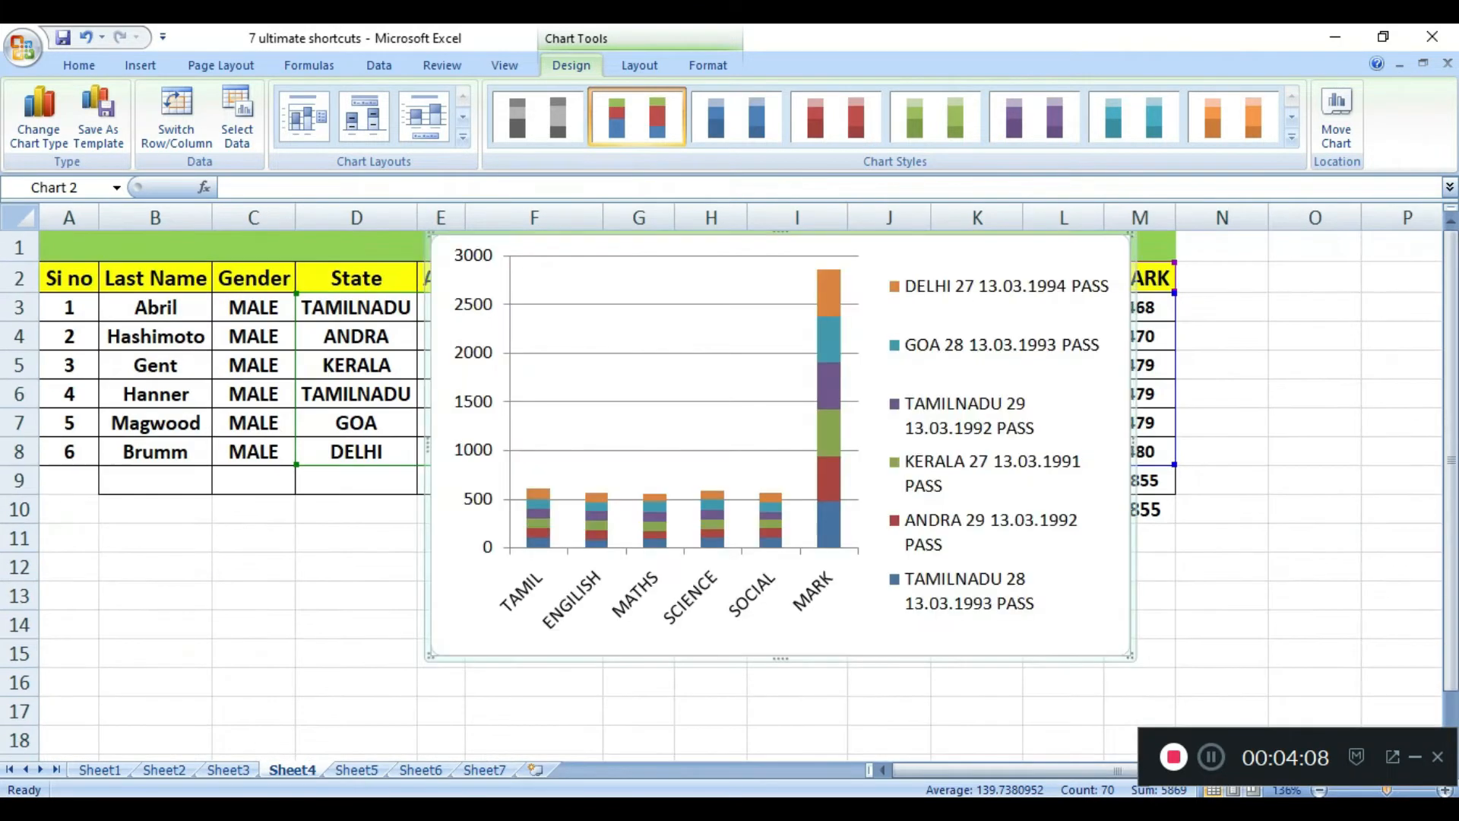
drag(691, 552, 868, 640)
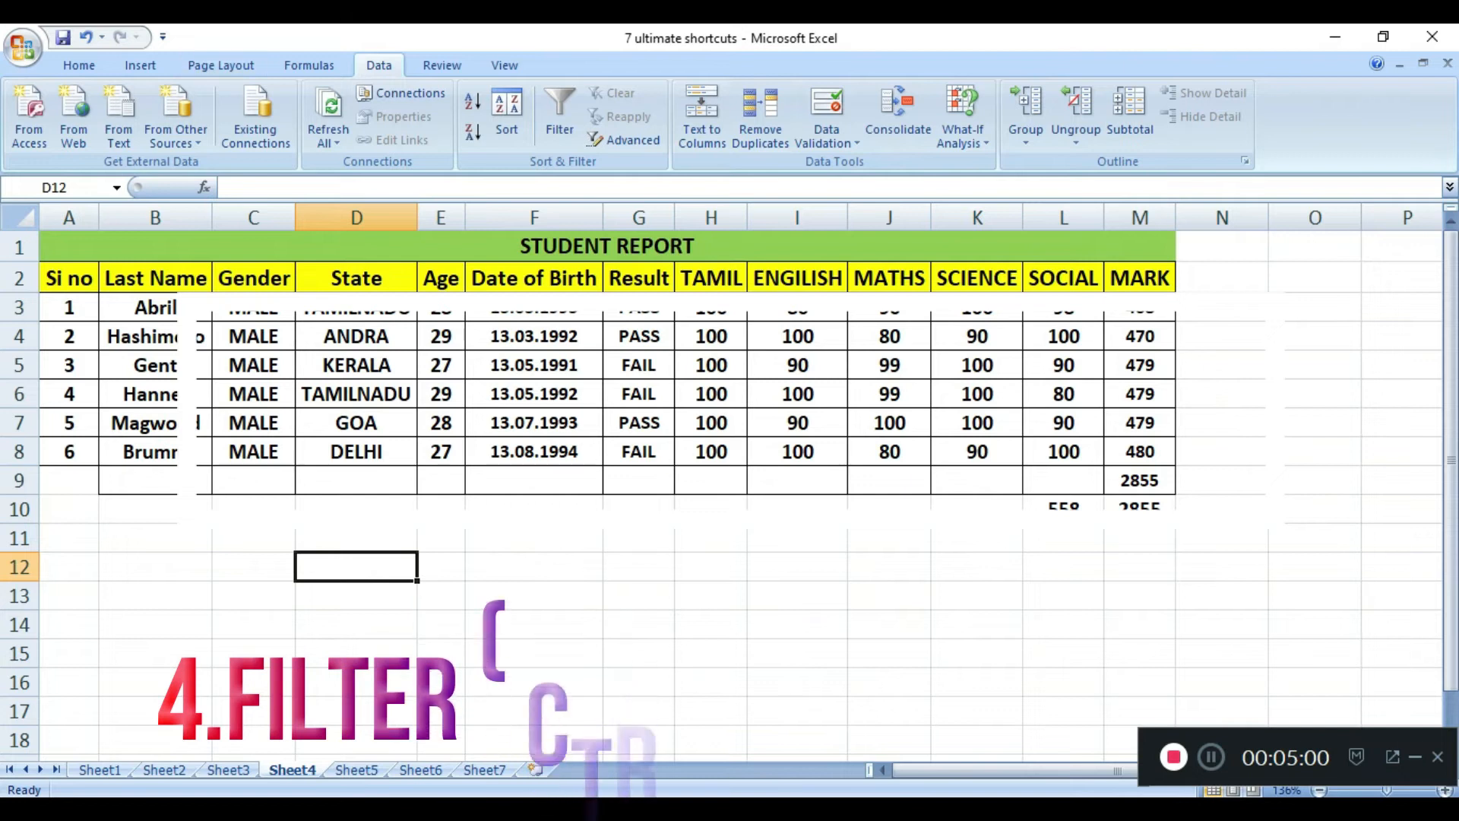
Step: Add filter drop-downs to the header row A2:M2 of the student report
click(79, 66)
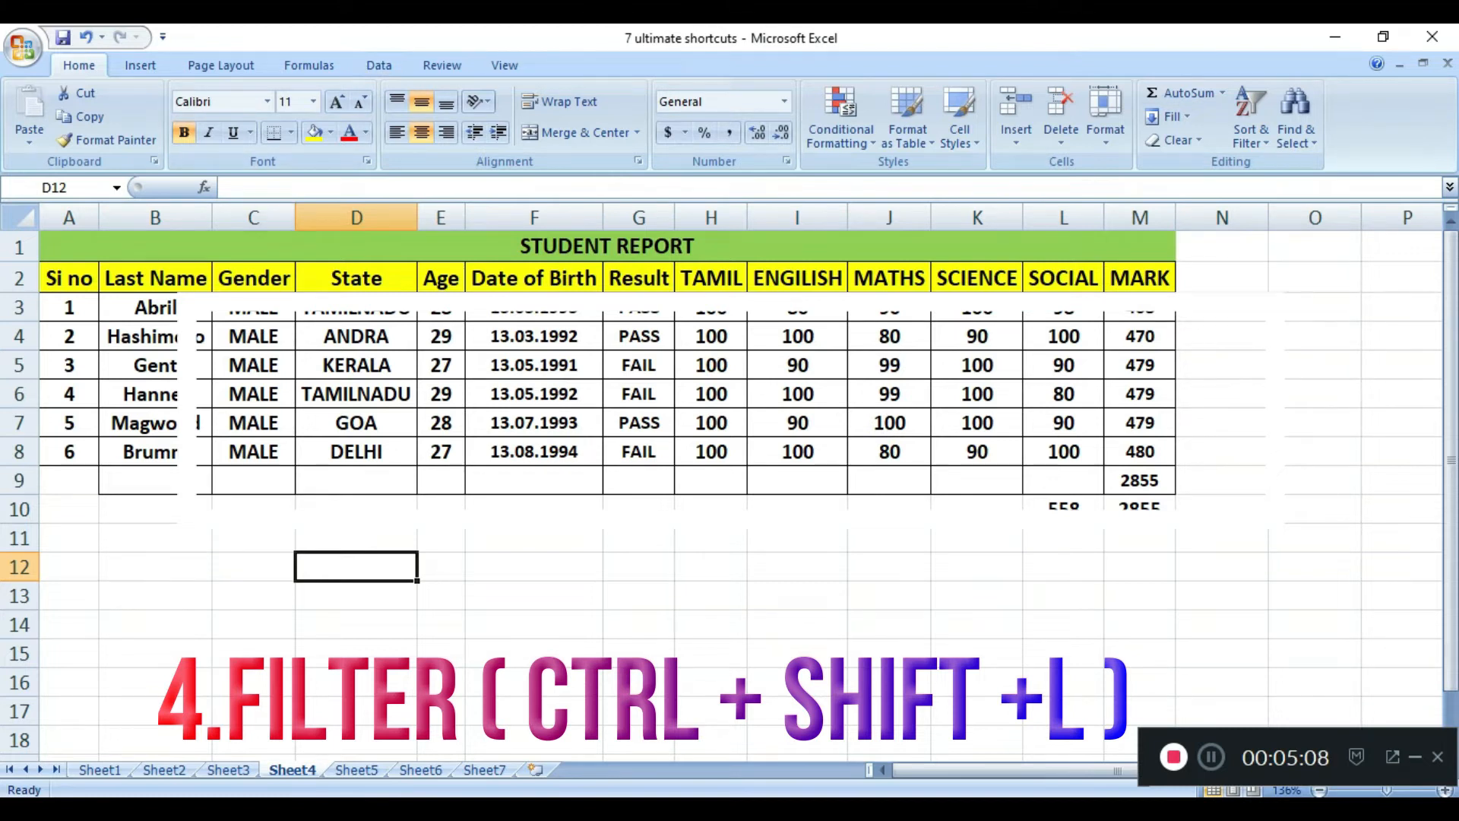
click(237, 247)
click(156, 278)
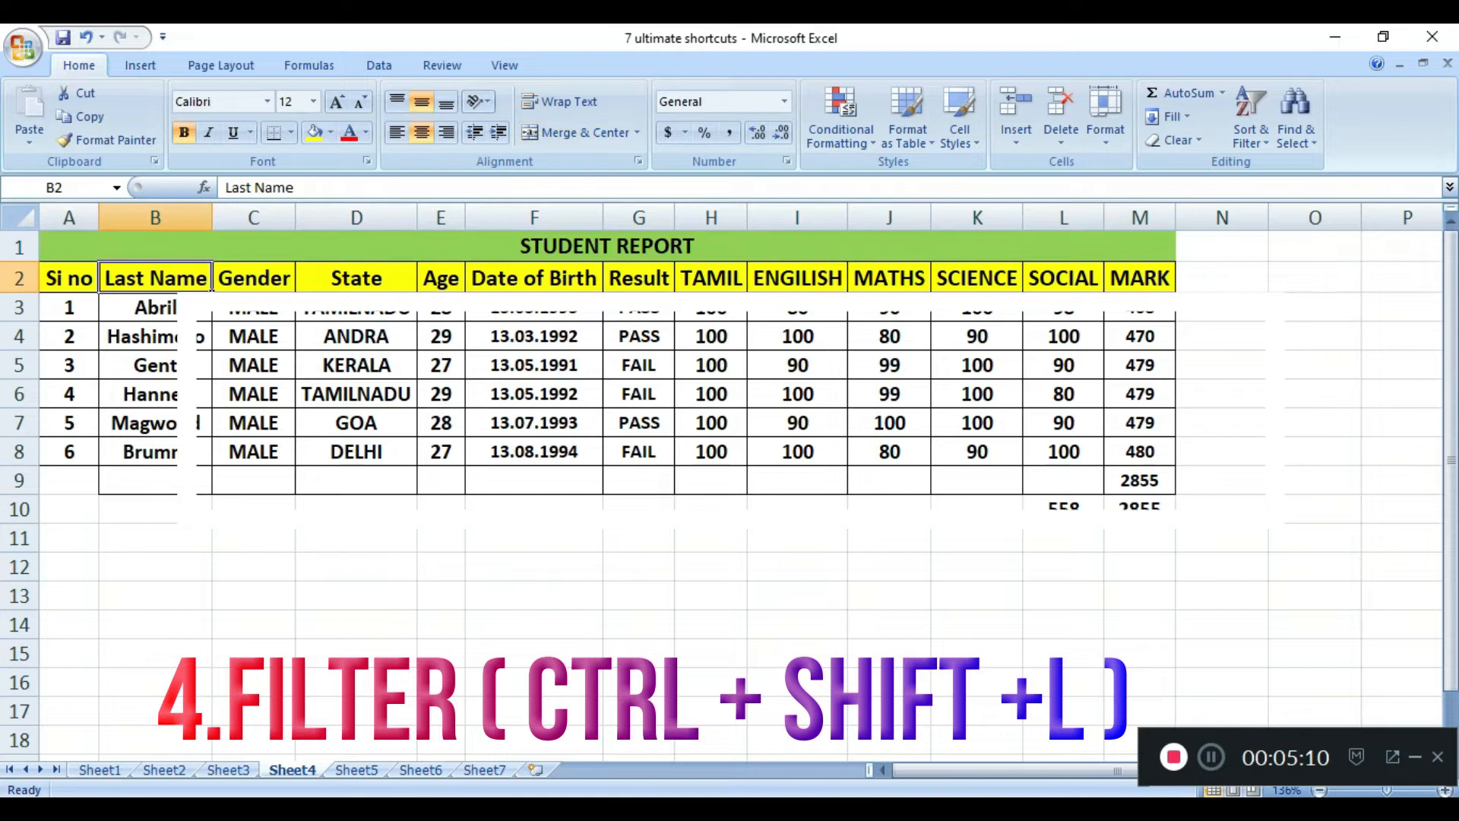
drag(69, 278, 1140, 279)
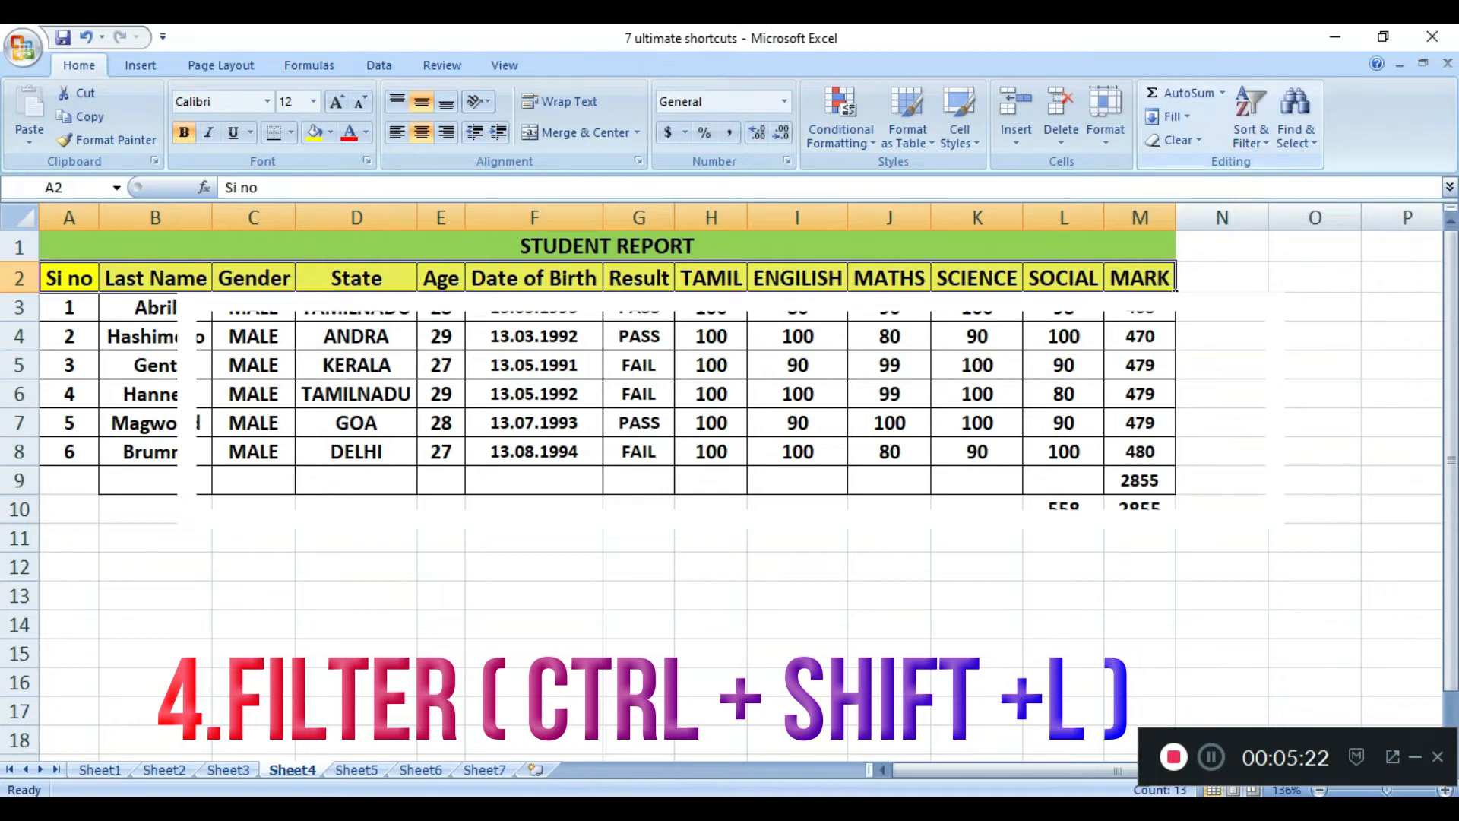
key(ctrl+shift+l)
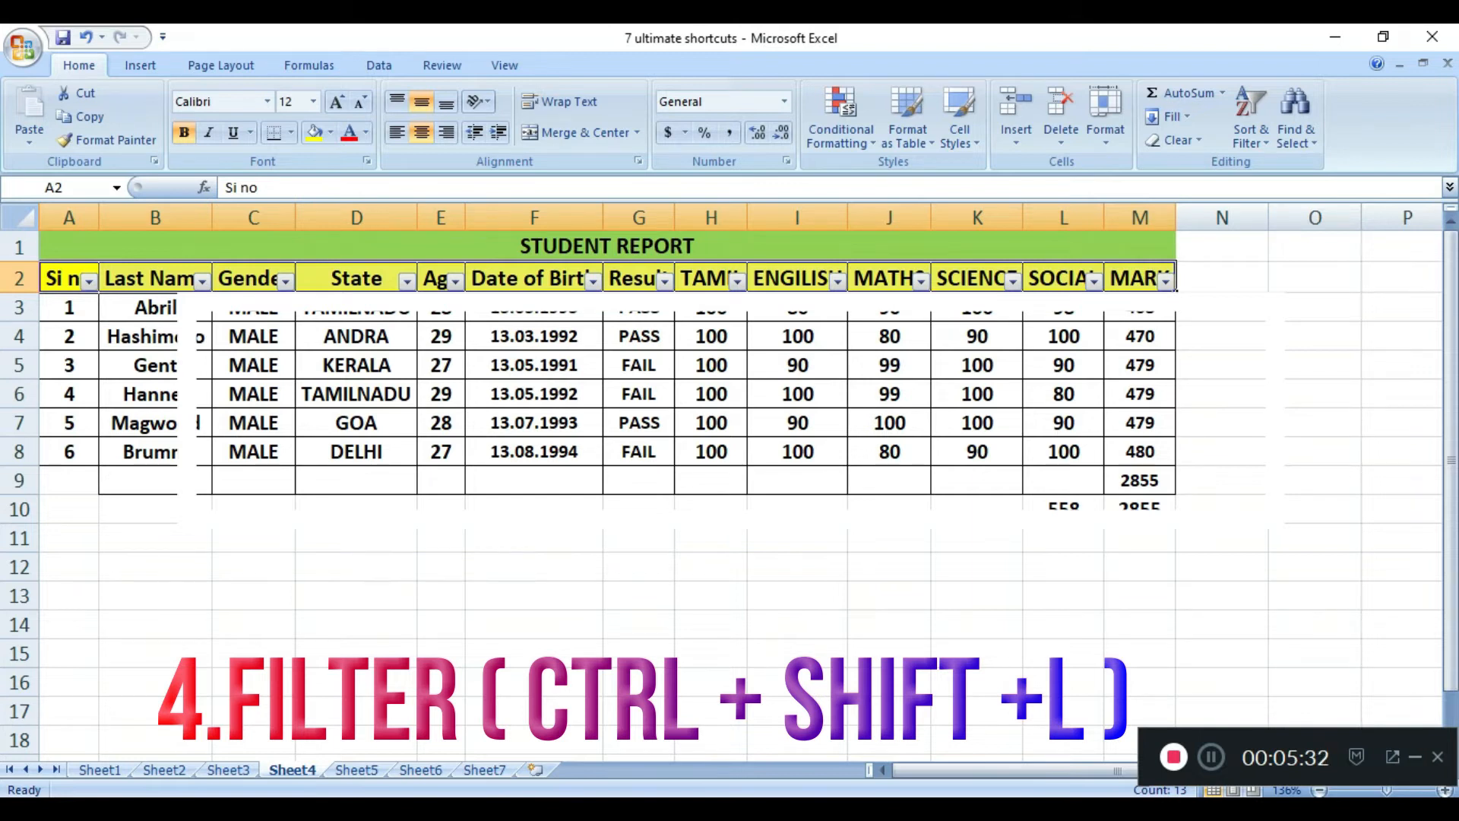
Step: Filter the Result column to show only PASS, excluding FAIL and blanks
click(600, 318)
click(672, 347)
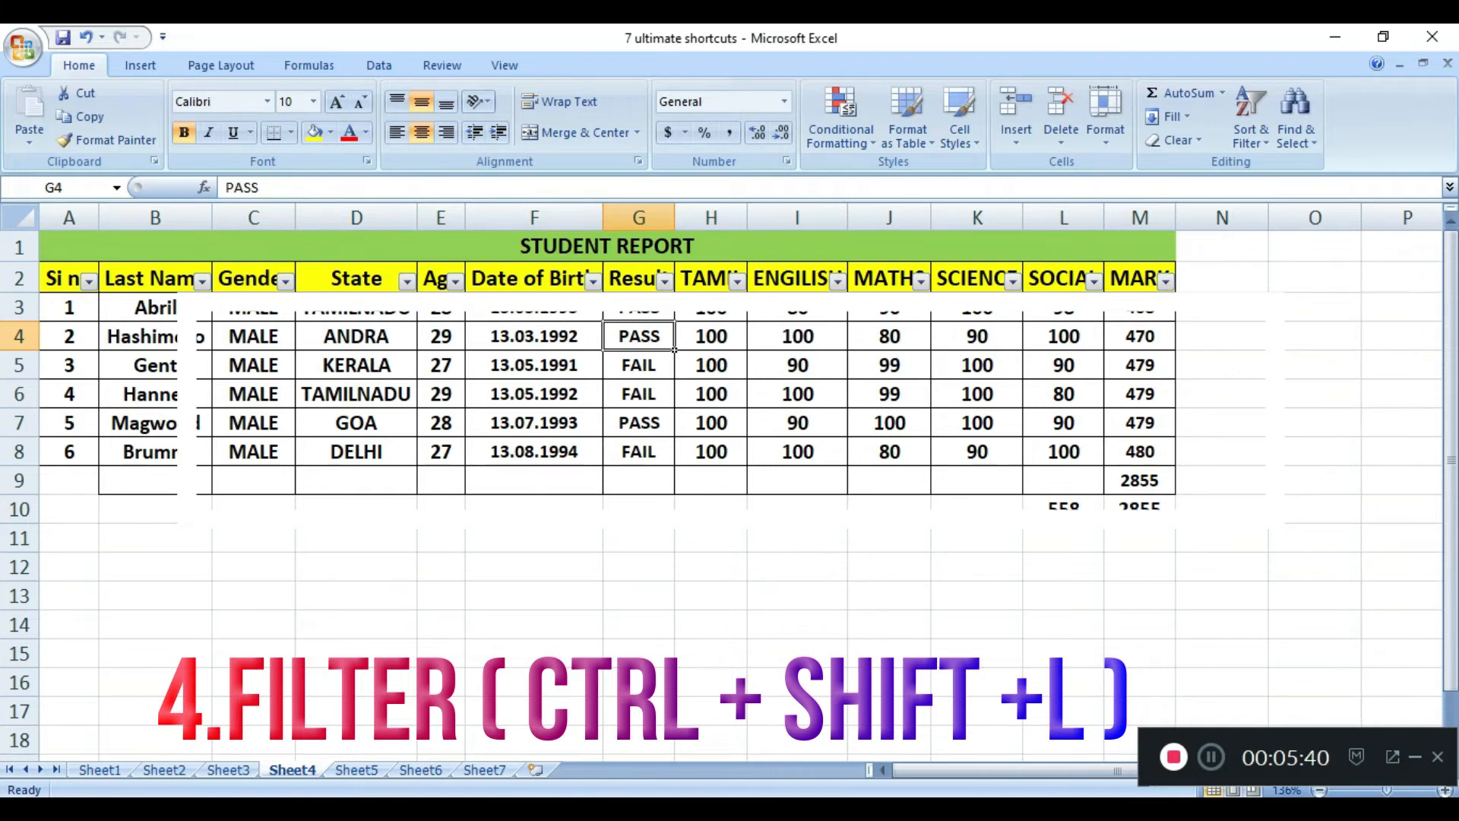
click(665, 281)
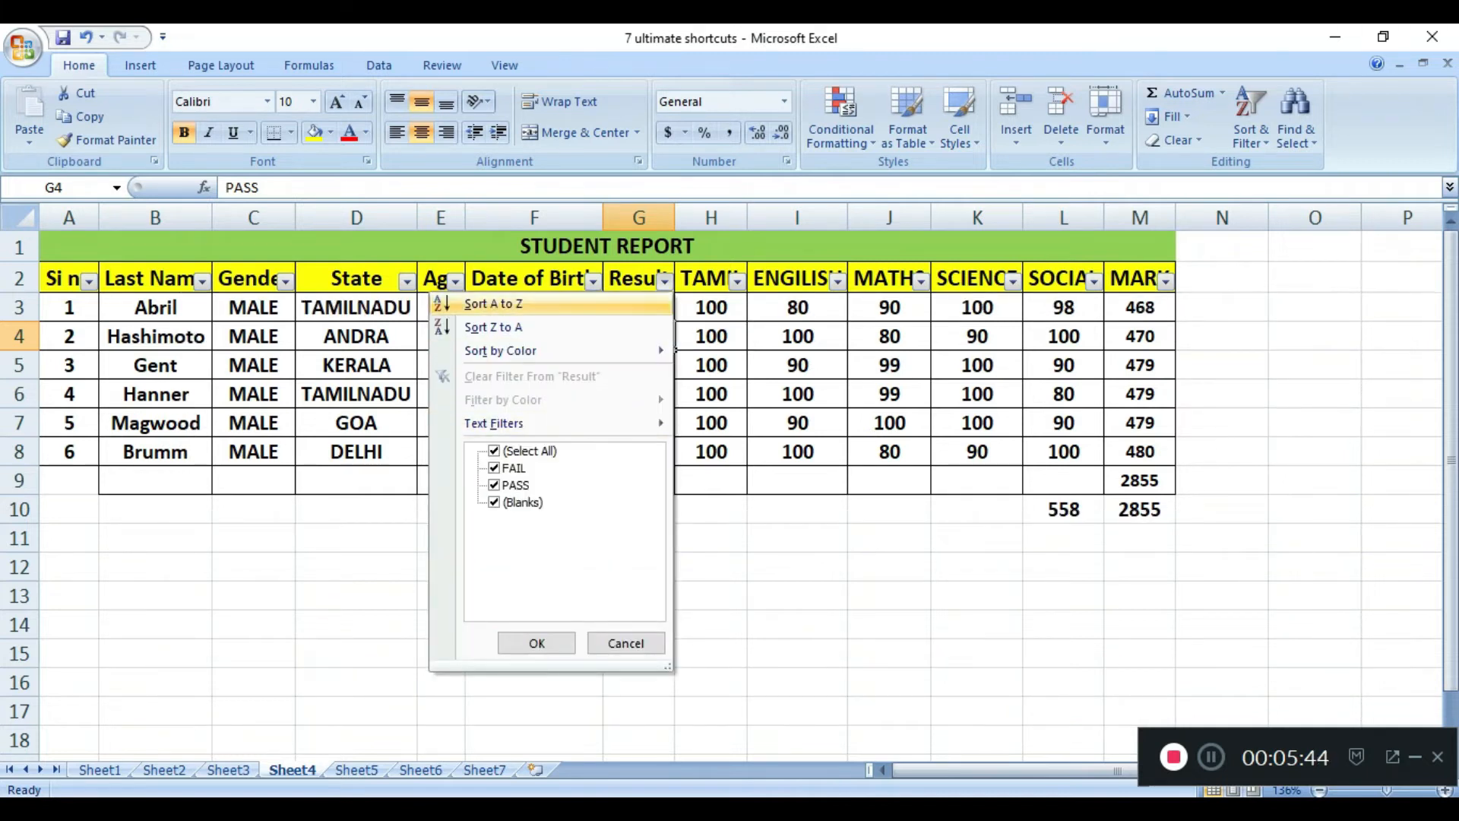
mouse_move(532, 424)
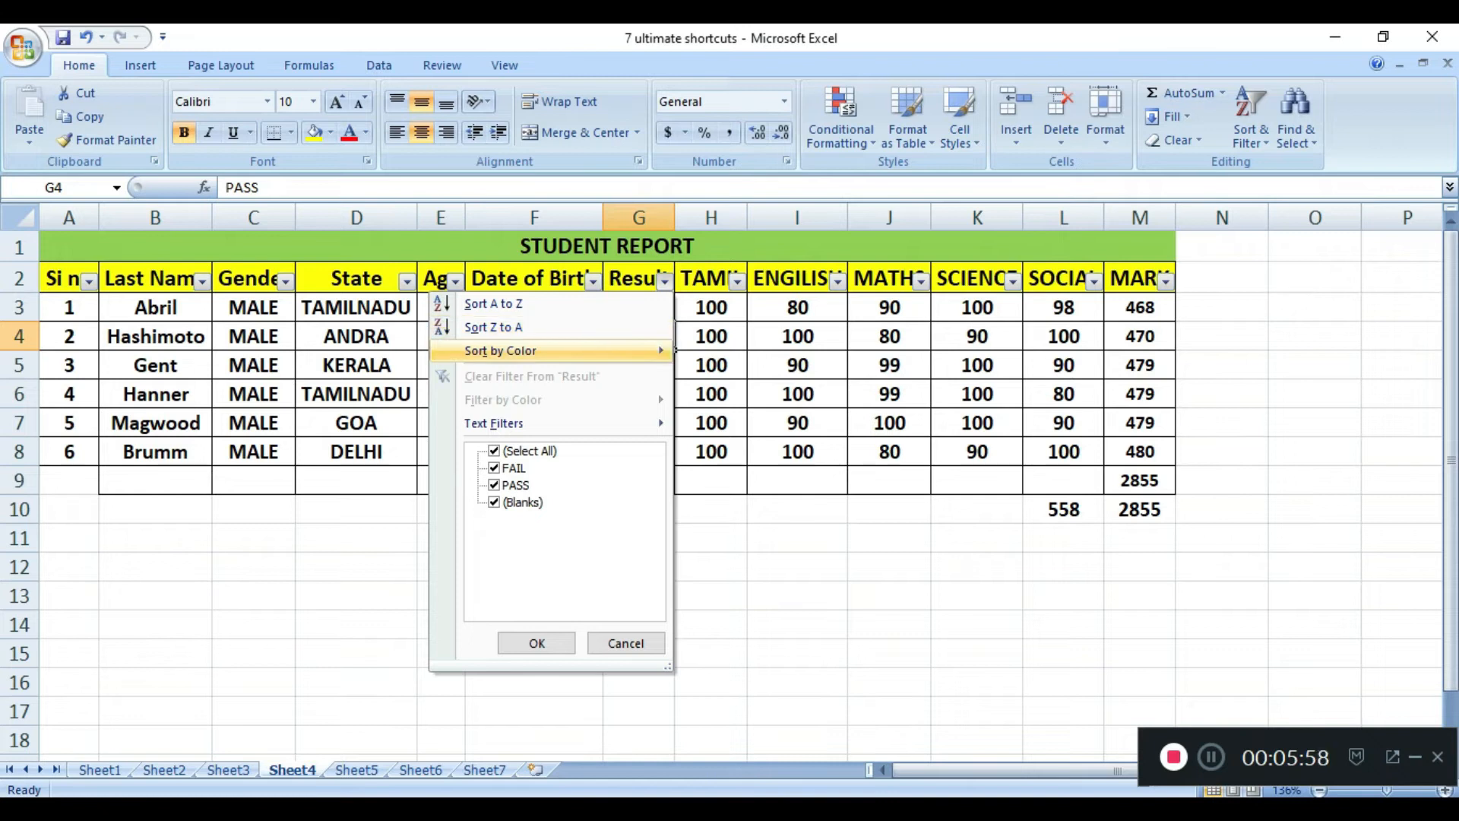
mouse_move(562, 351)
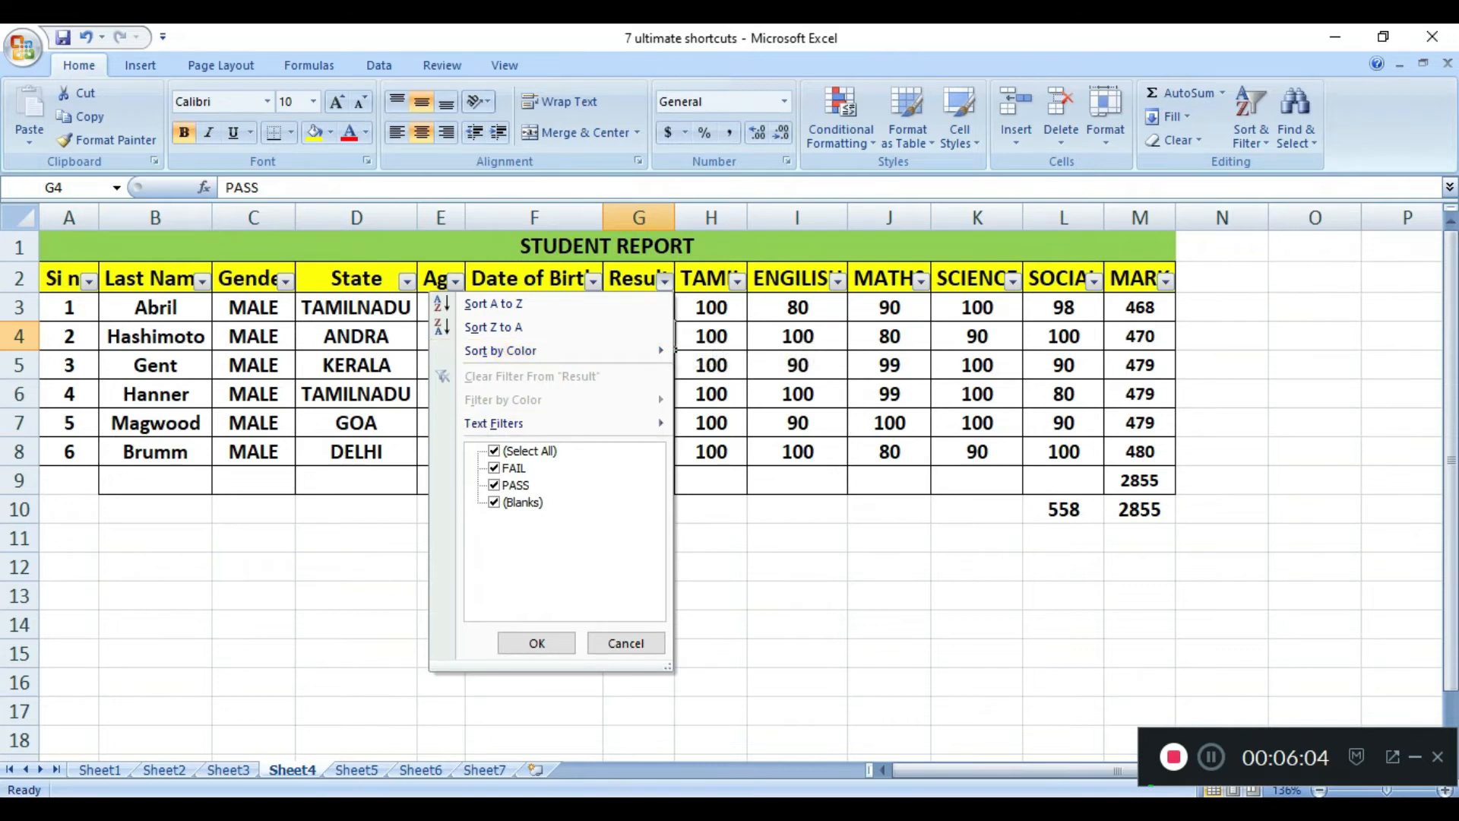
click(494, 451)
key(space)
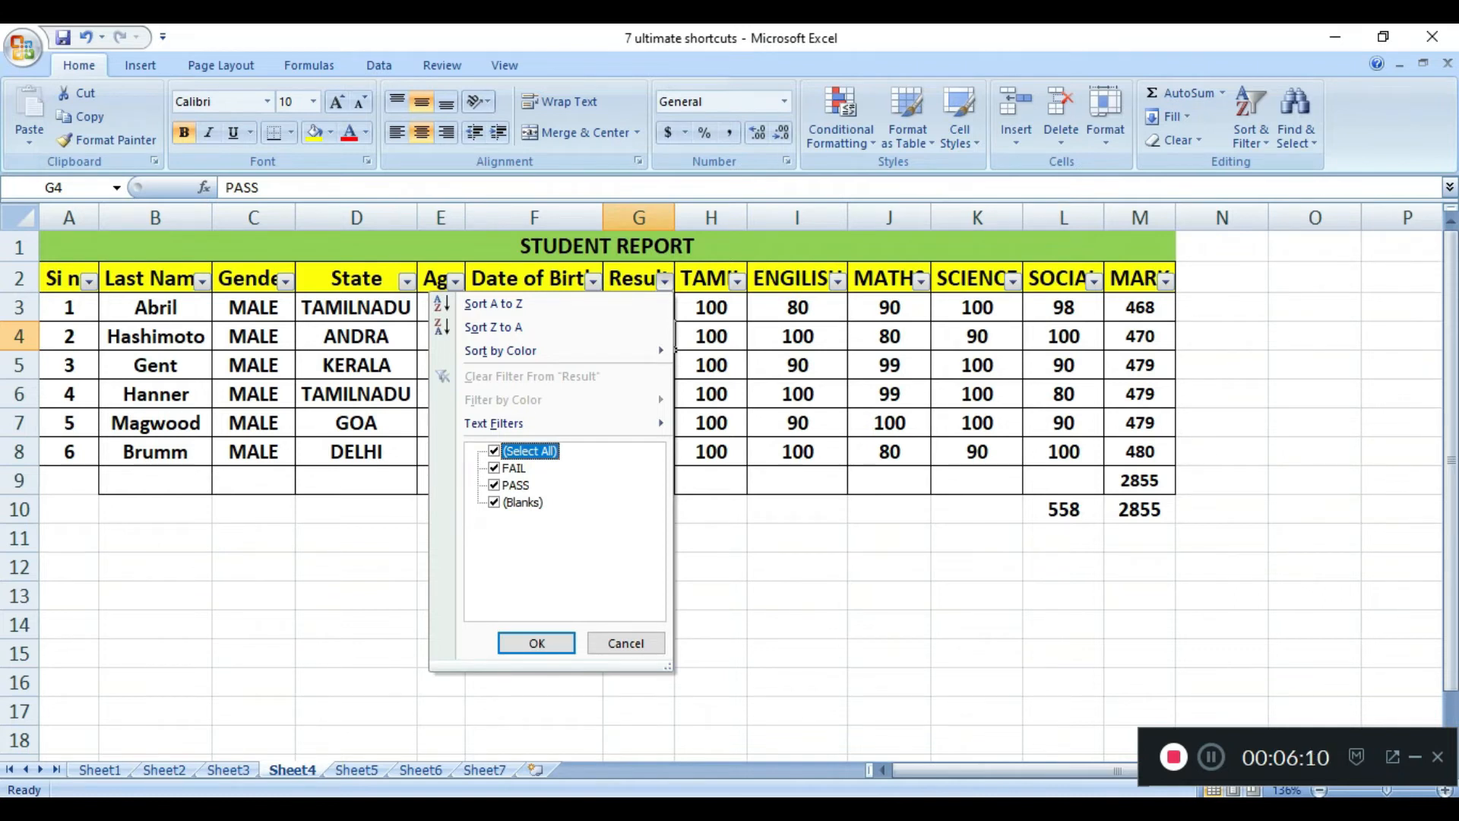
key(Down)
key(space)
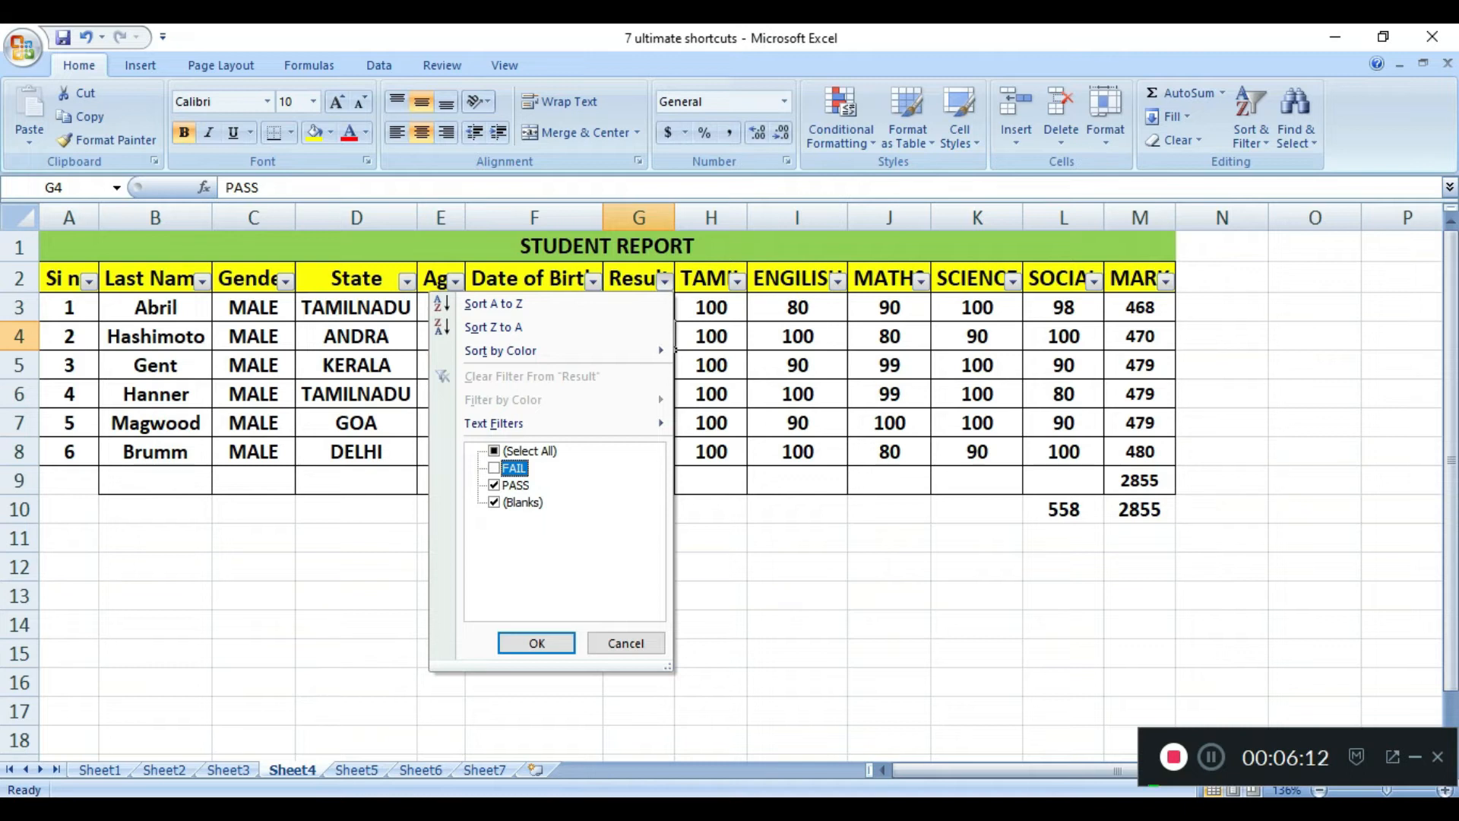
key(Down)
key(Down)
key(space)
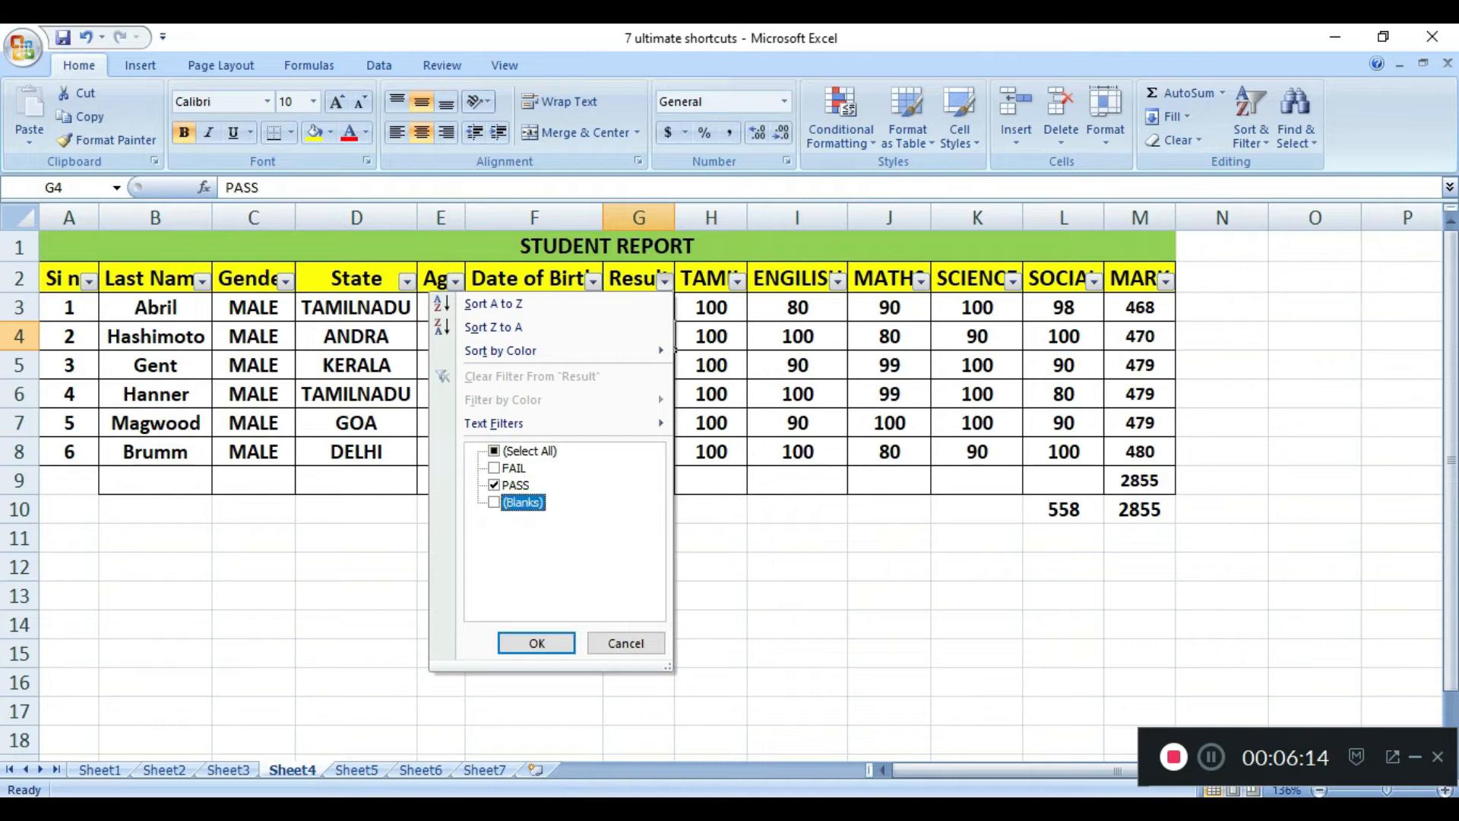
key(Return)
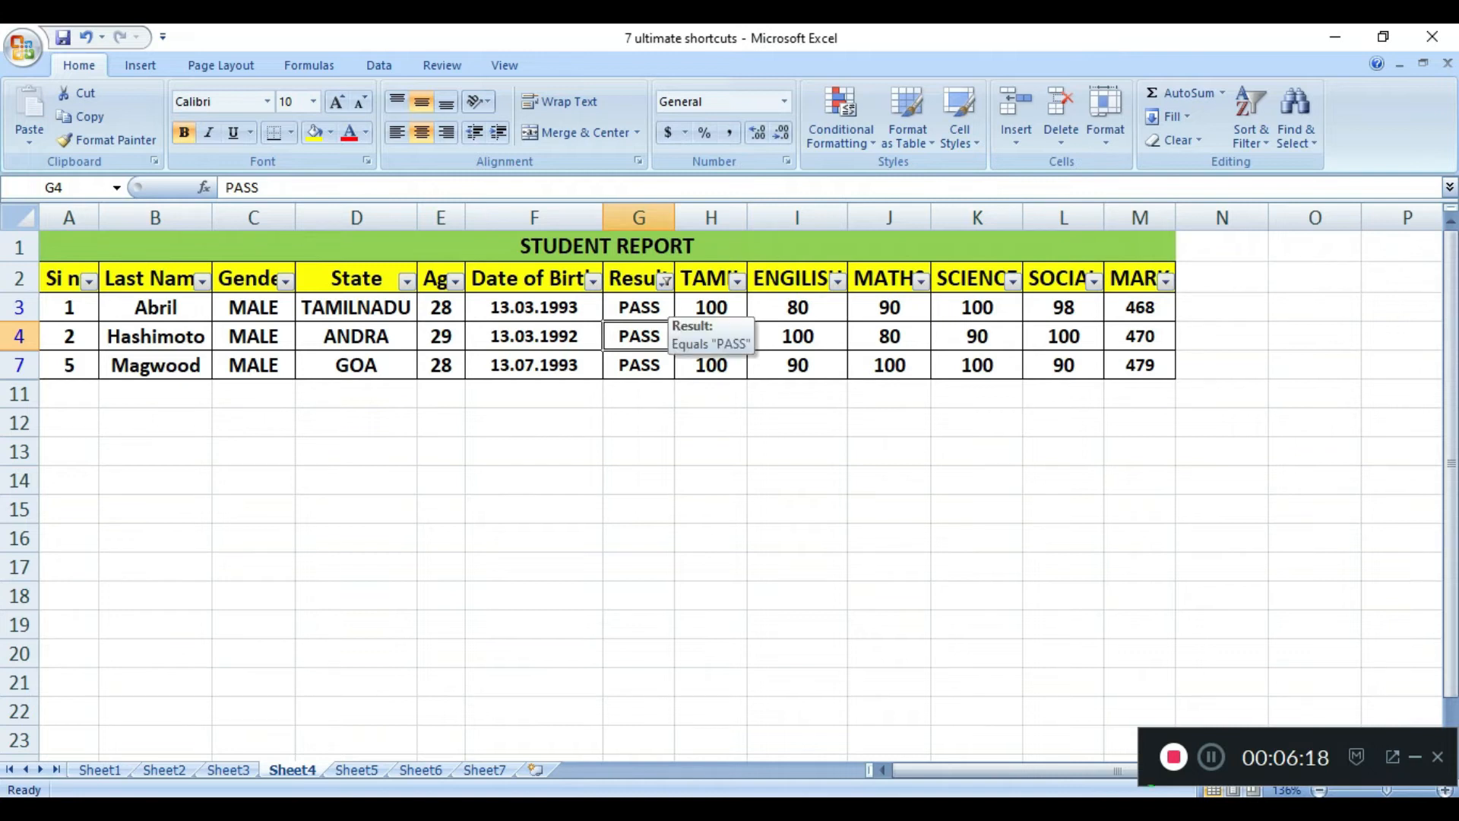
Step: Switch the Result column's filter to show only FAIL, and reselect all its values
click(665, 281)
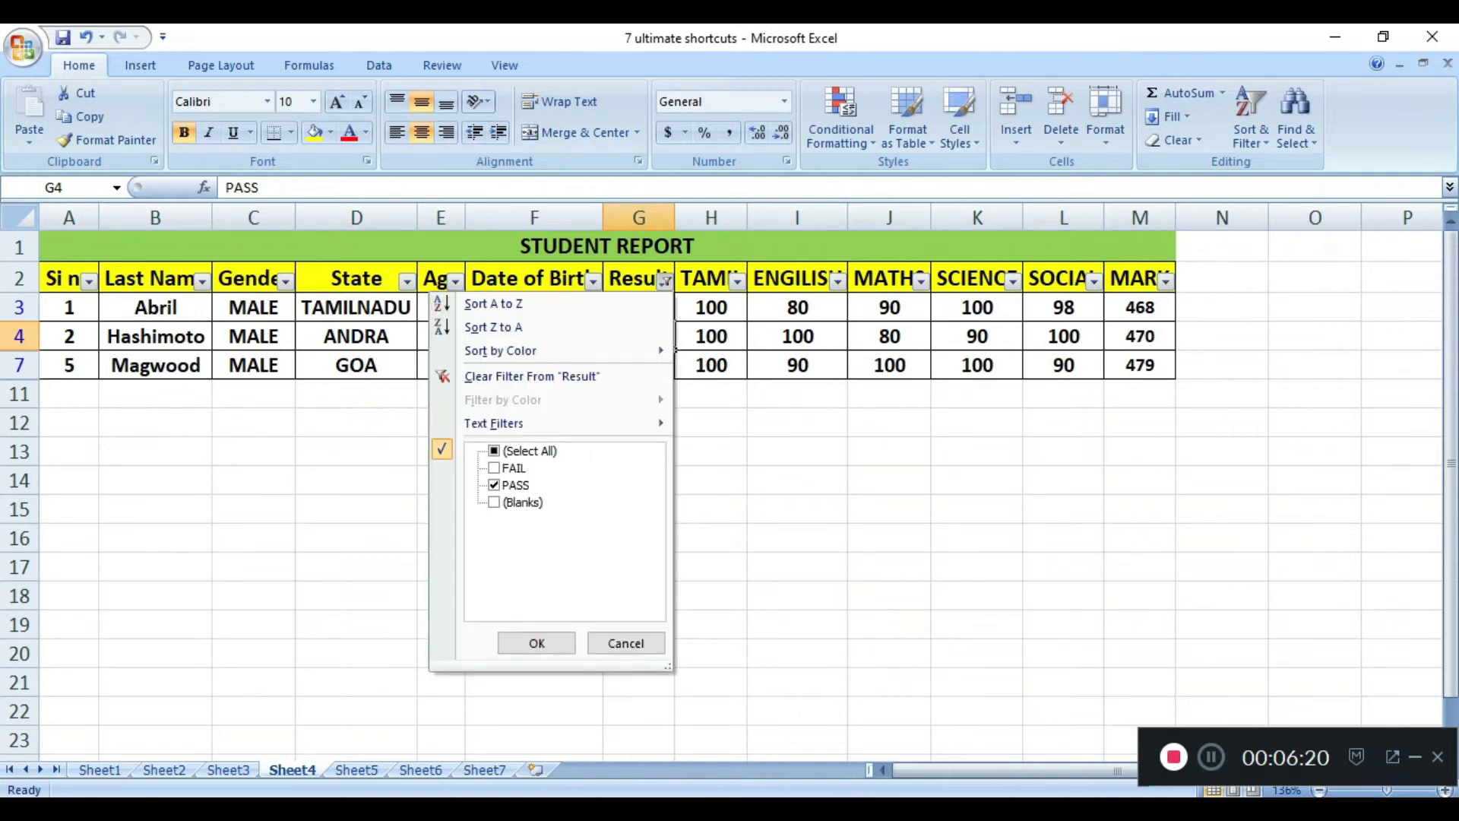
click(494, 468)
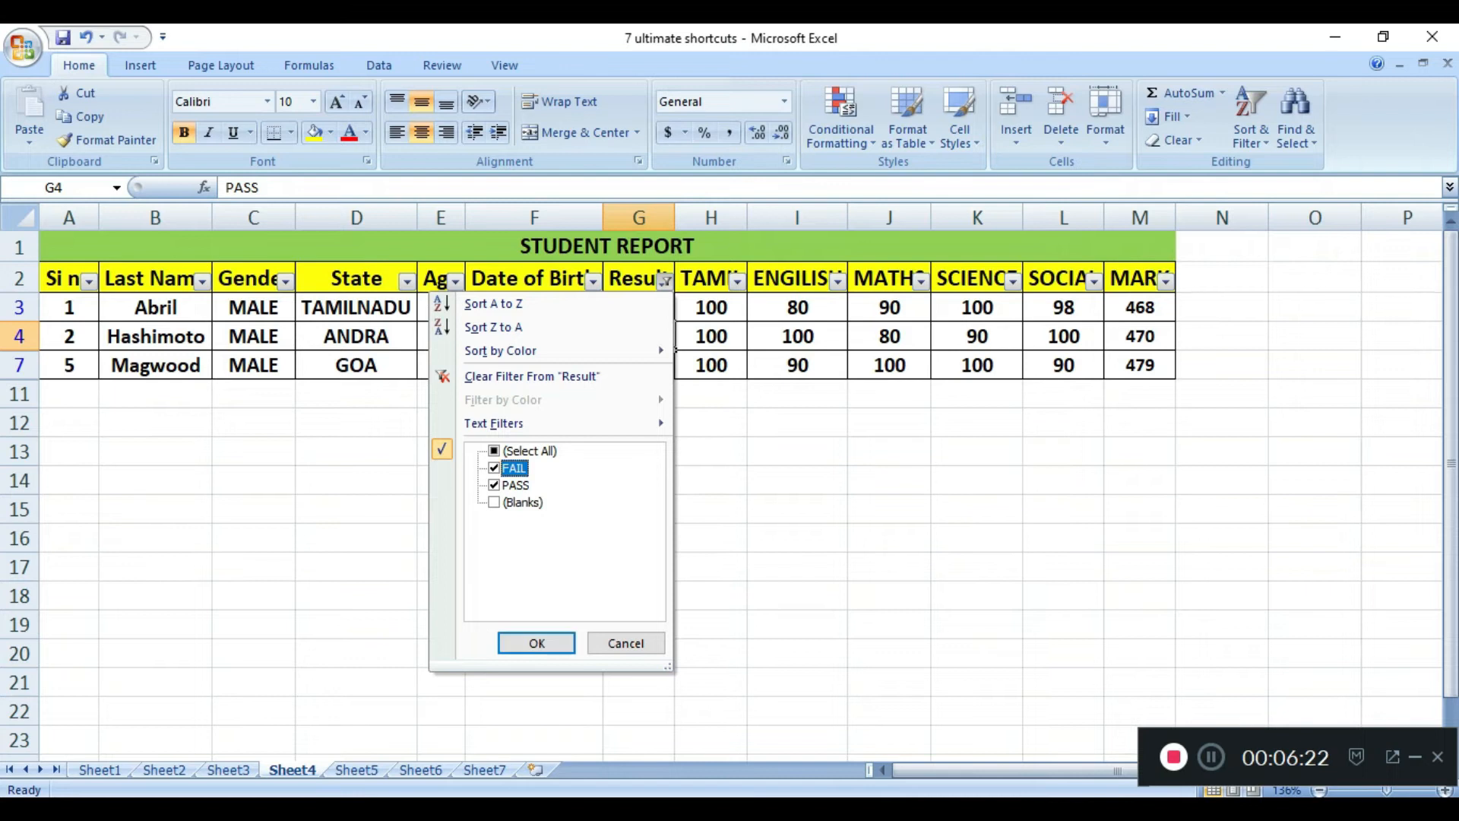
click(494, 485)
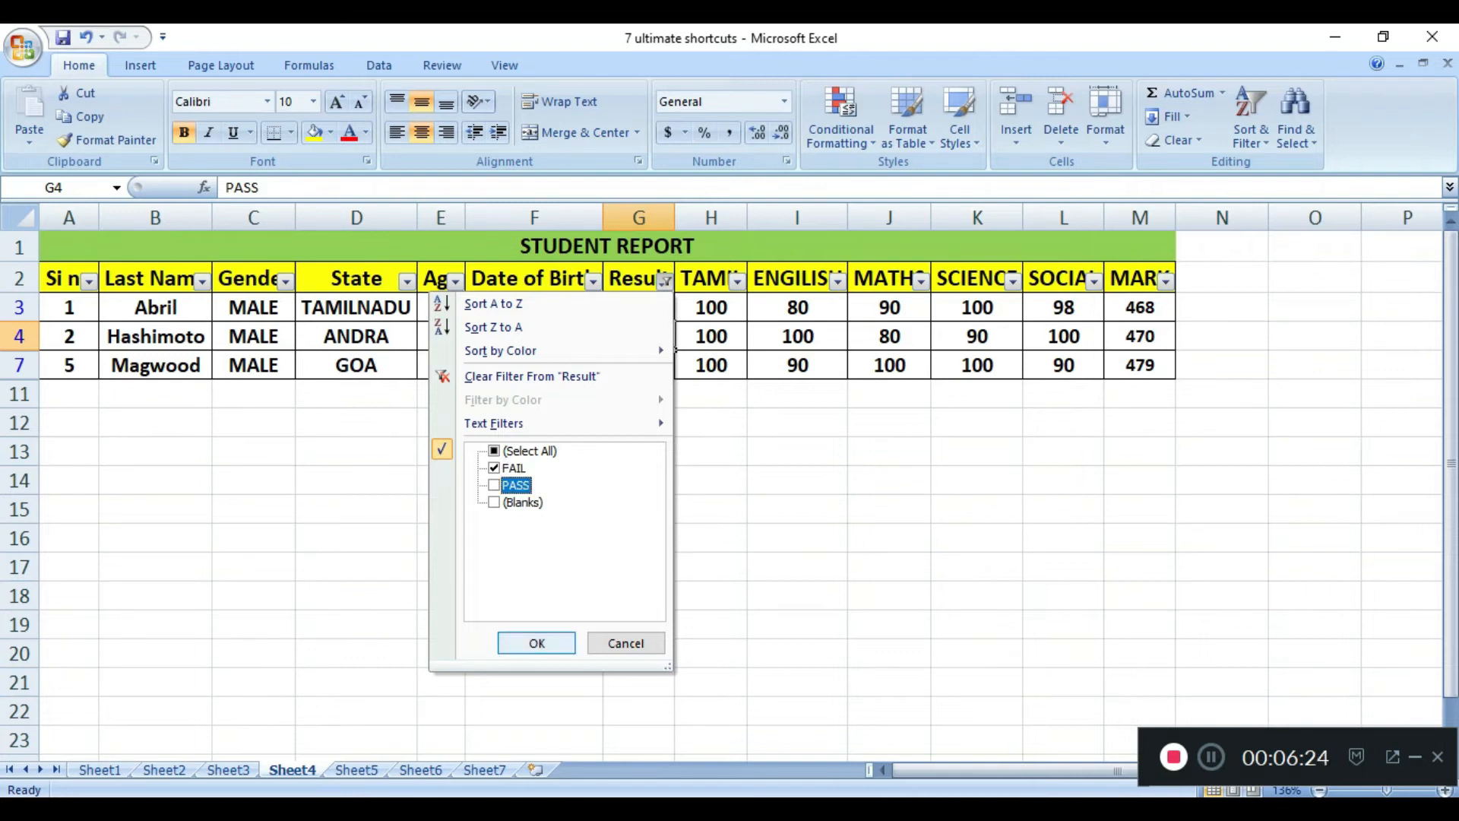
key(Return)
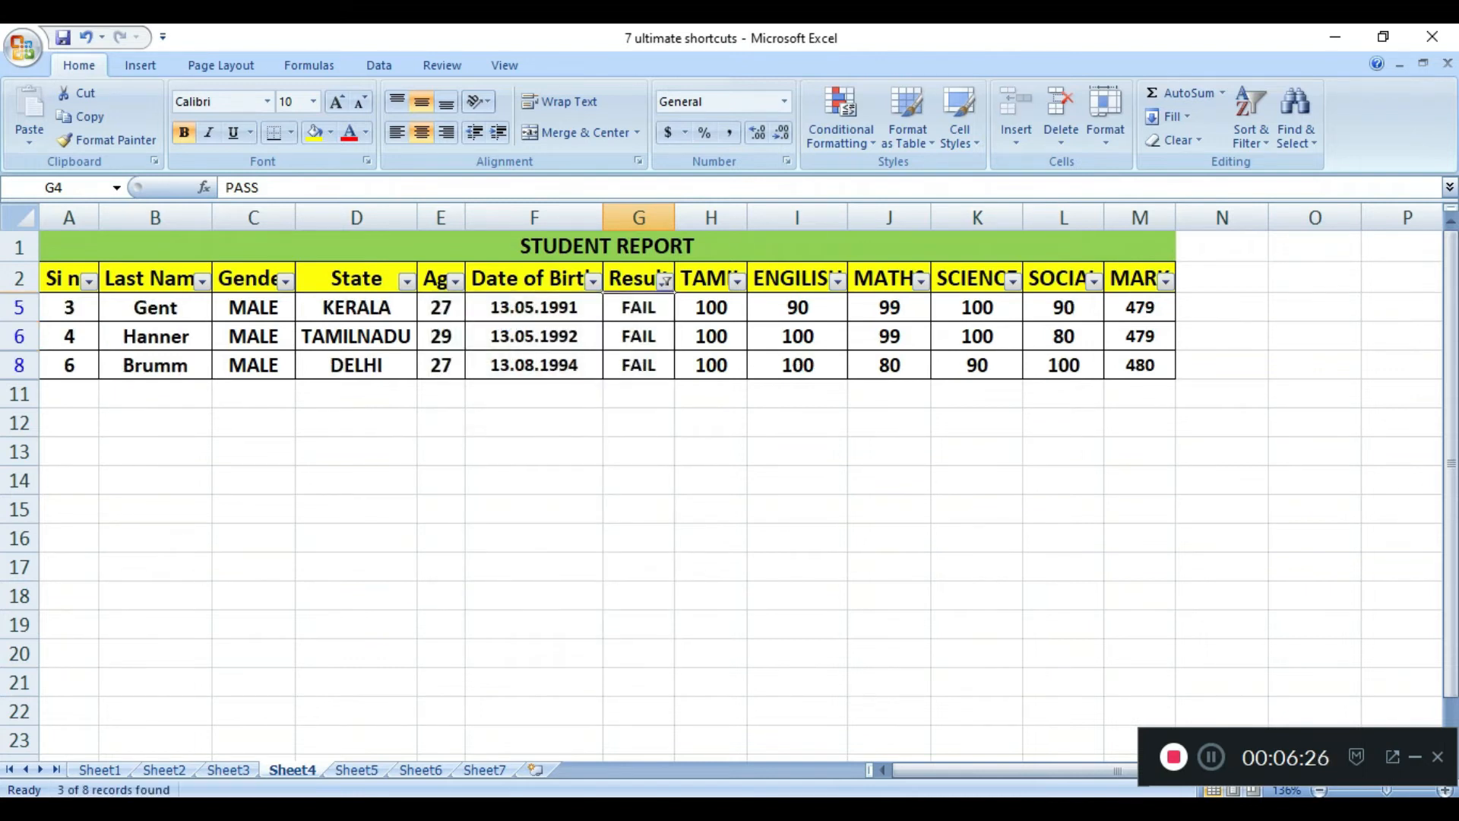
click(665, 281)
click(493, 450)
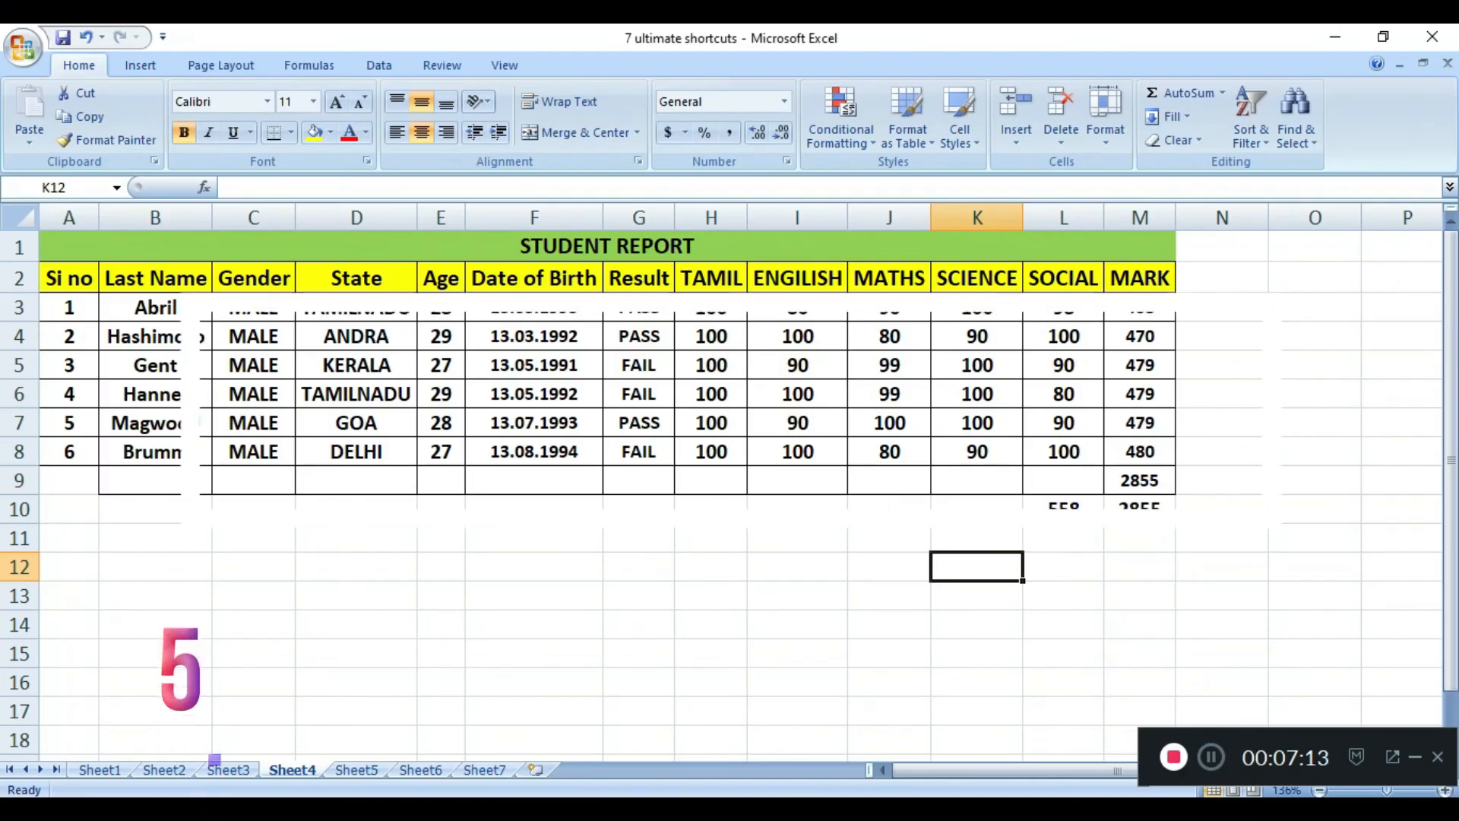
Step: Enter "TAMILNADU GOVERNMENT HOSPITAL" in cell D12 and left-align it
click(253, 567)
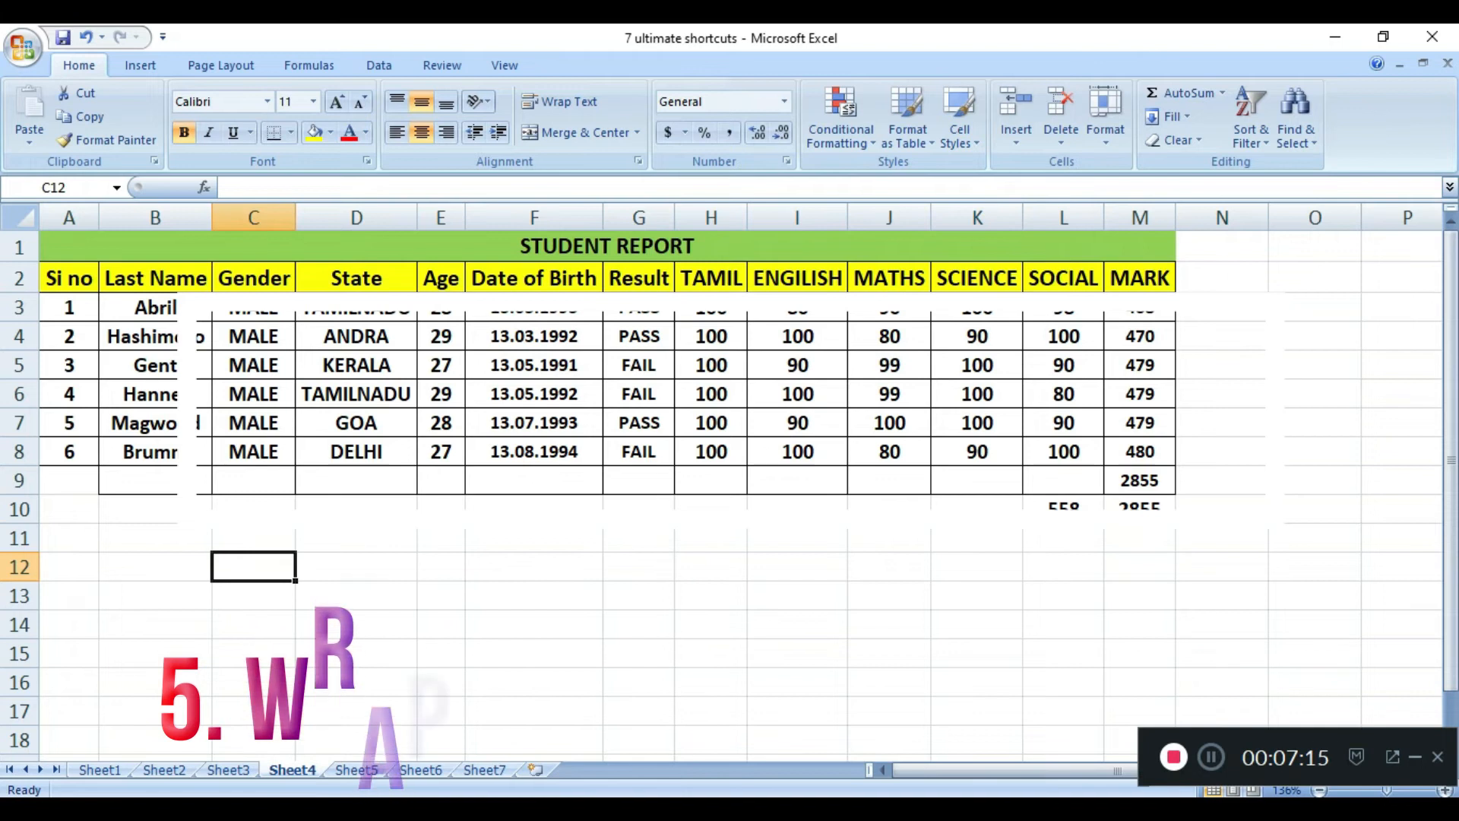
click(356, 567)
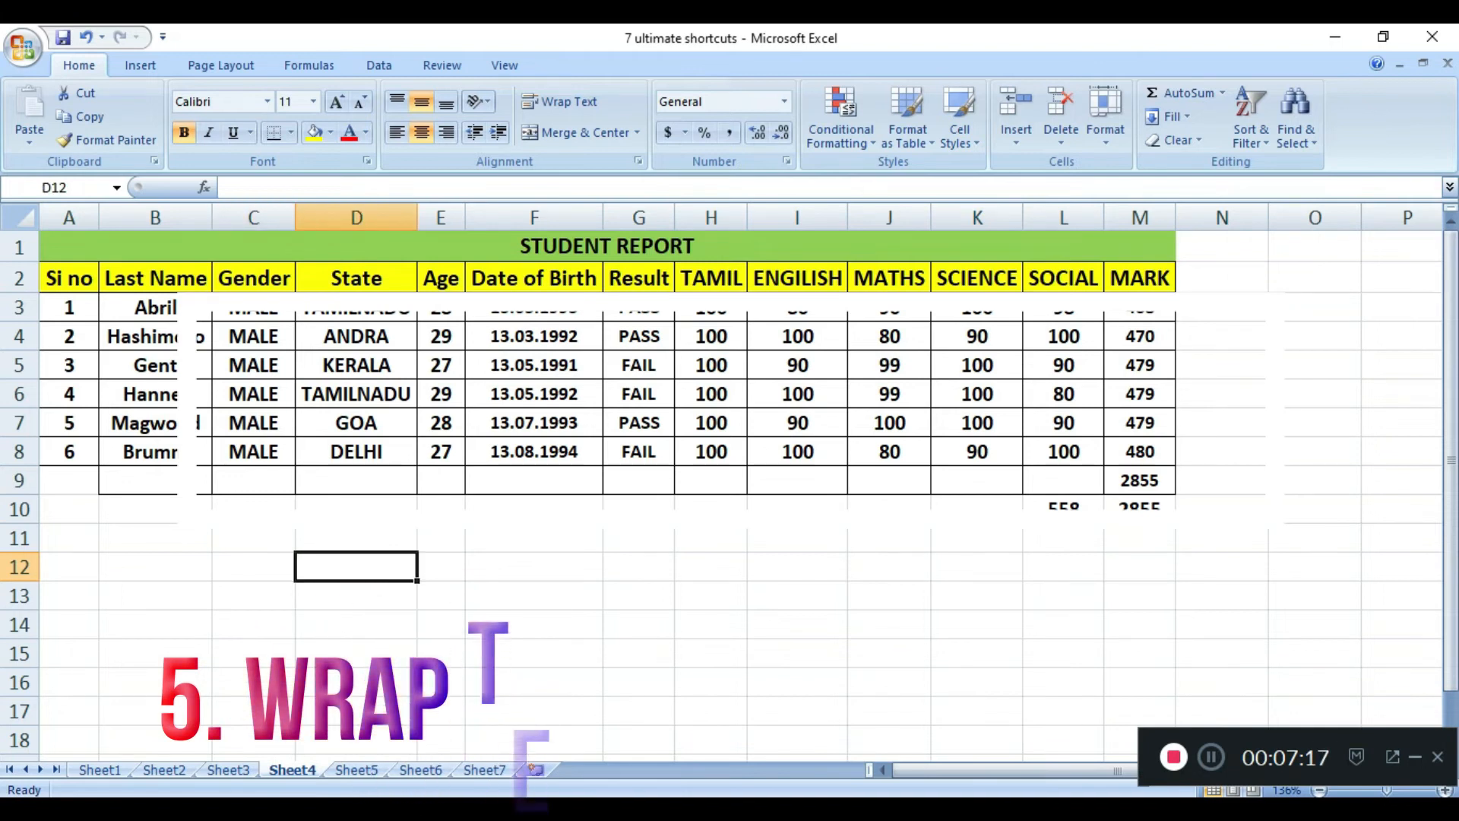
text(TAMILN)
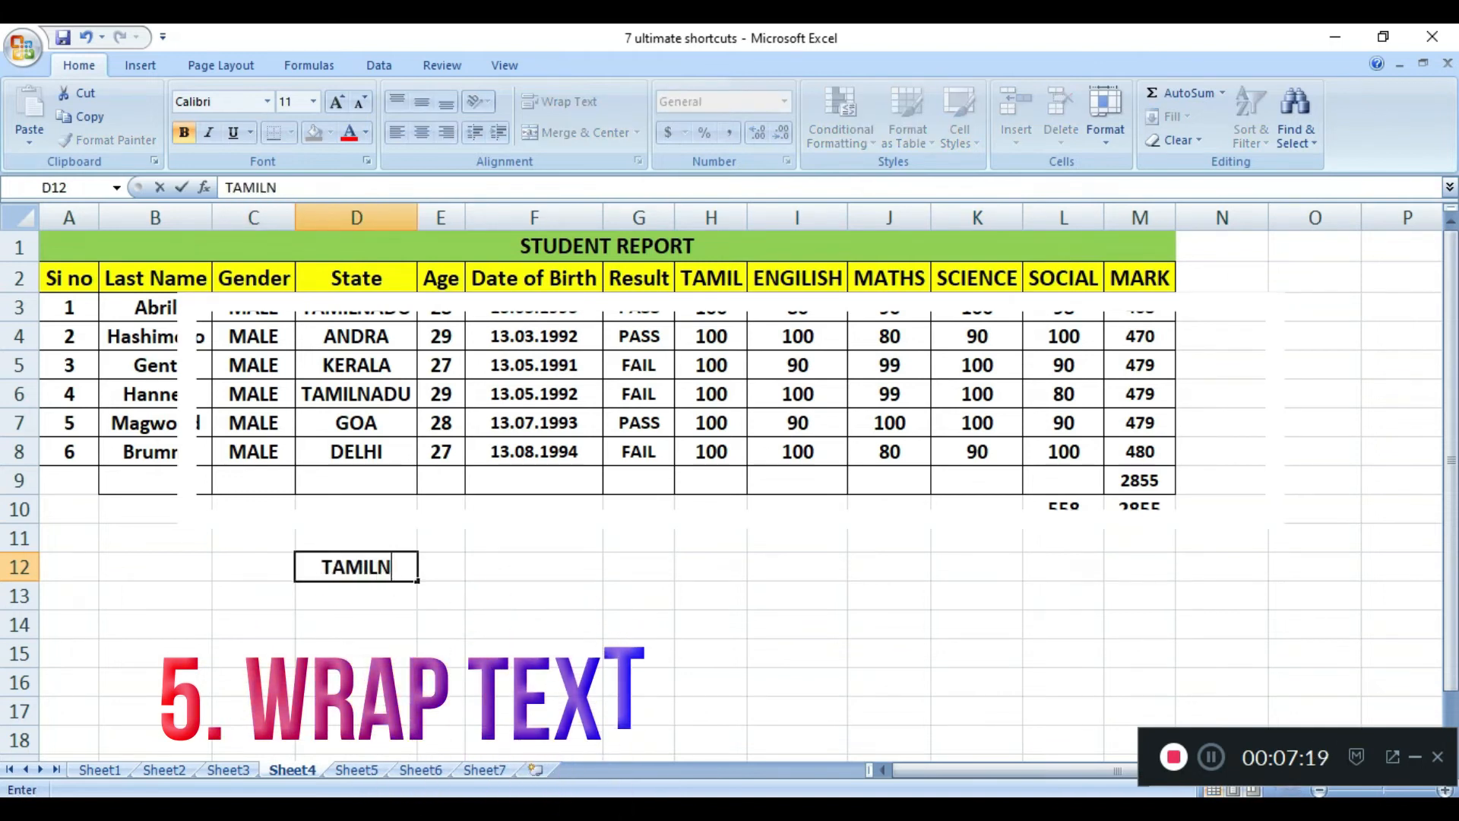
text(ADU GOVERNM)
key(BackSpace)
text(NMENT HOS)
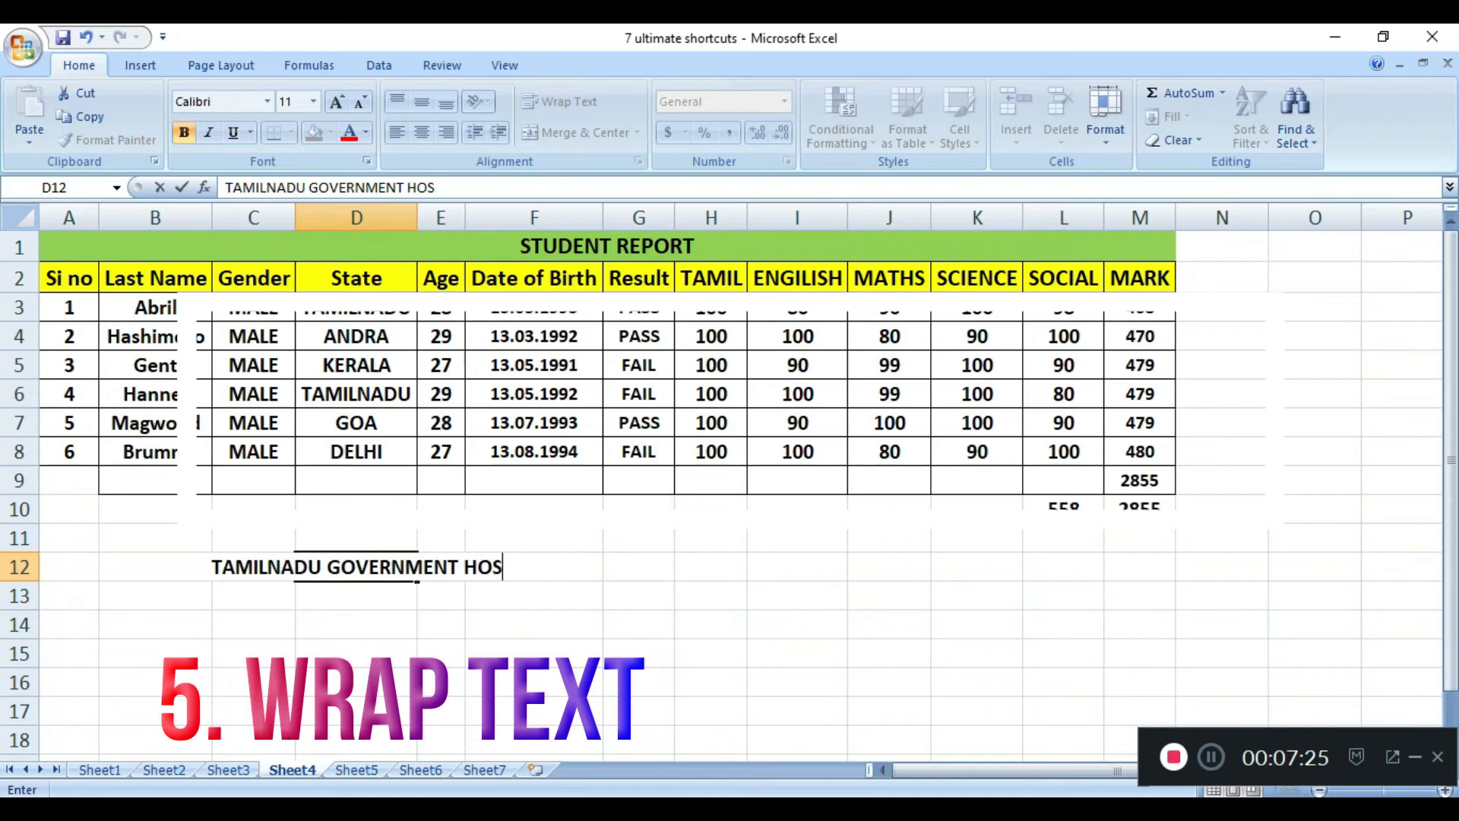
text(PITAL)
key(Return)
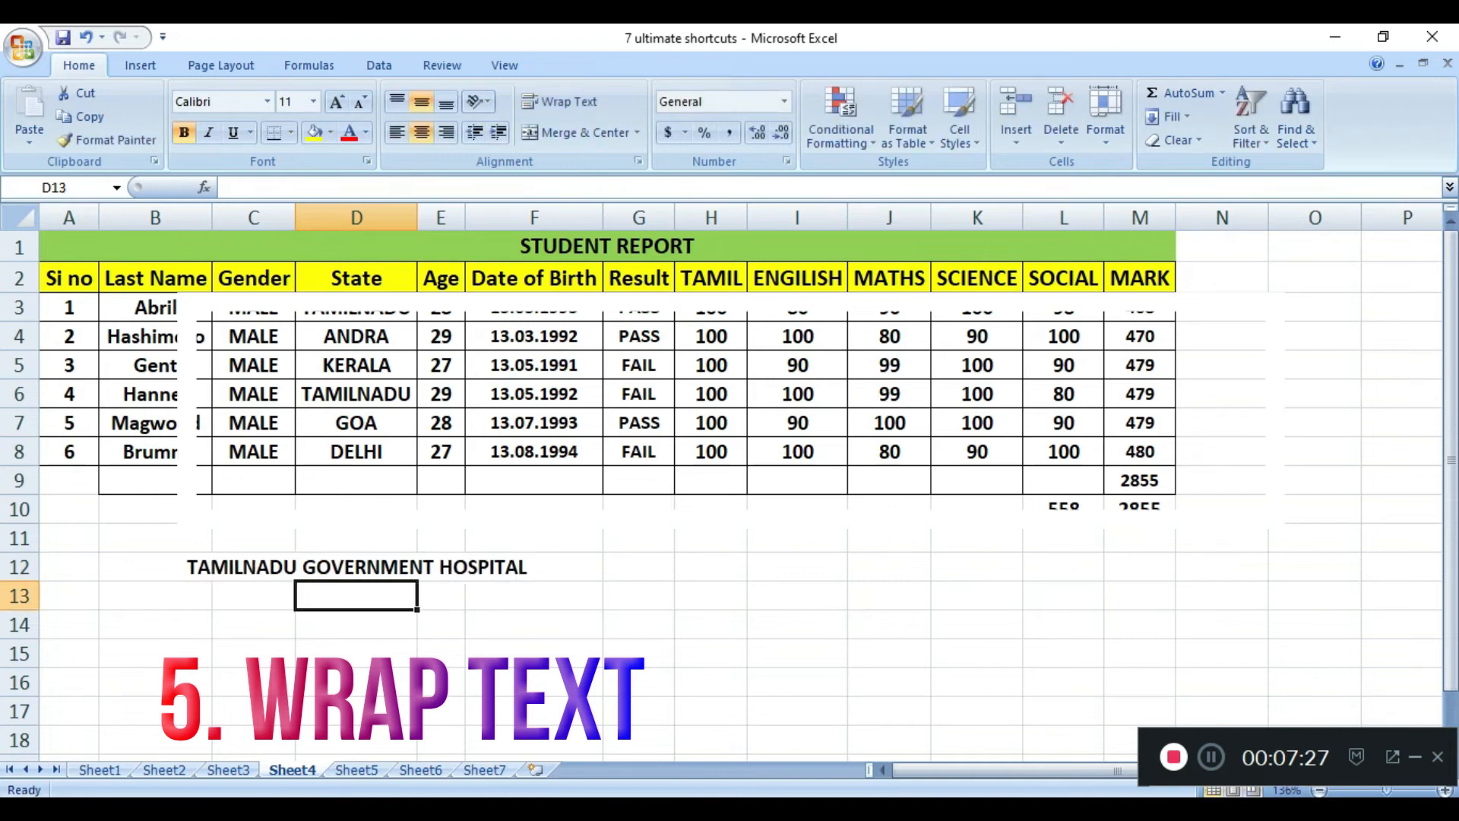
key(Up)
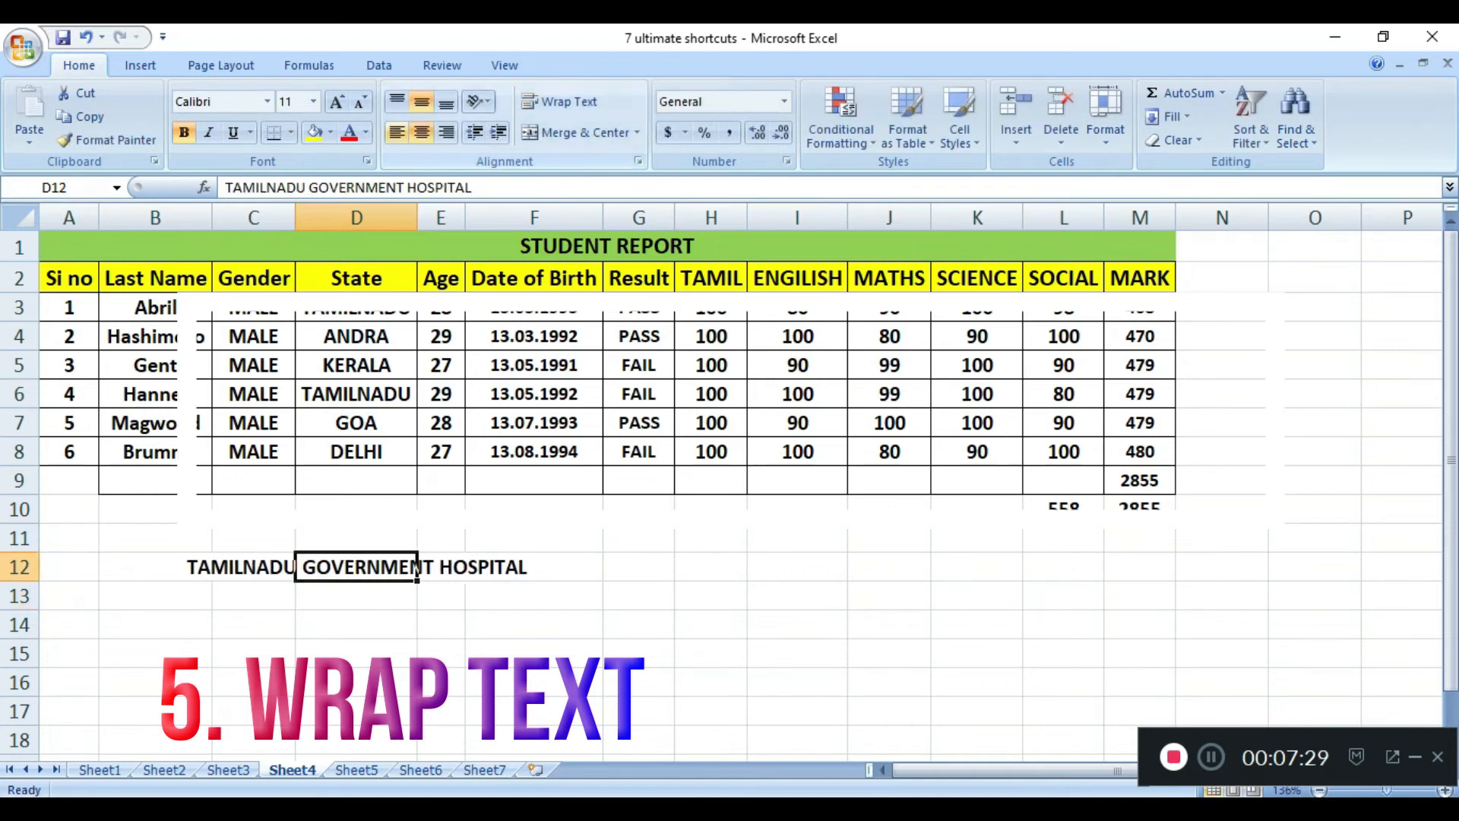
click(396, 132)
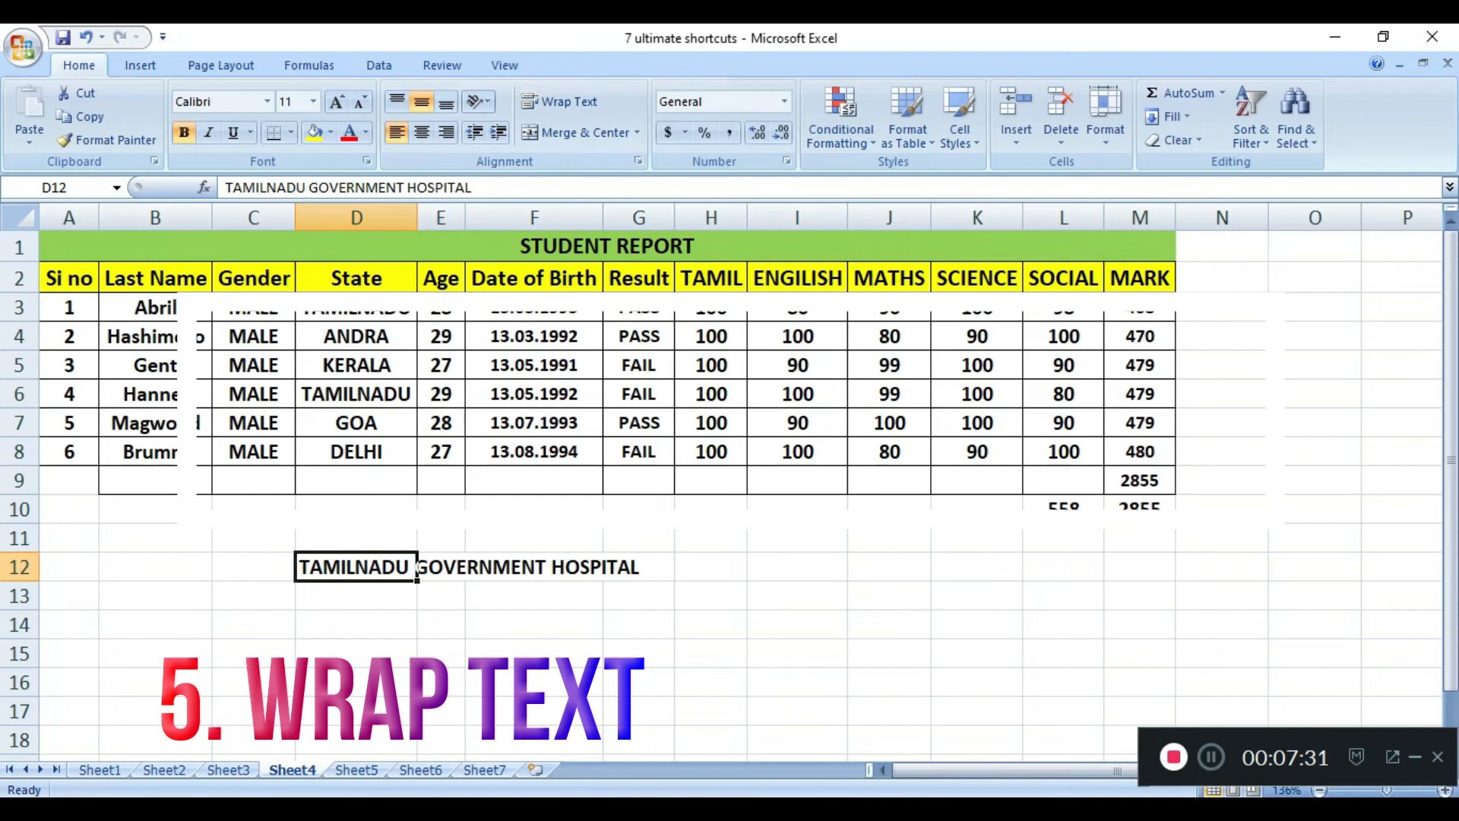
Step: Enter "TAMILNADU" in cell E12 and widen column E so the text fits inside the cell
key(Right)
key(Left)
key(Right)
text(TAMILNADU)
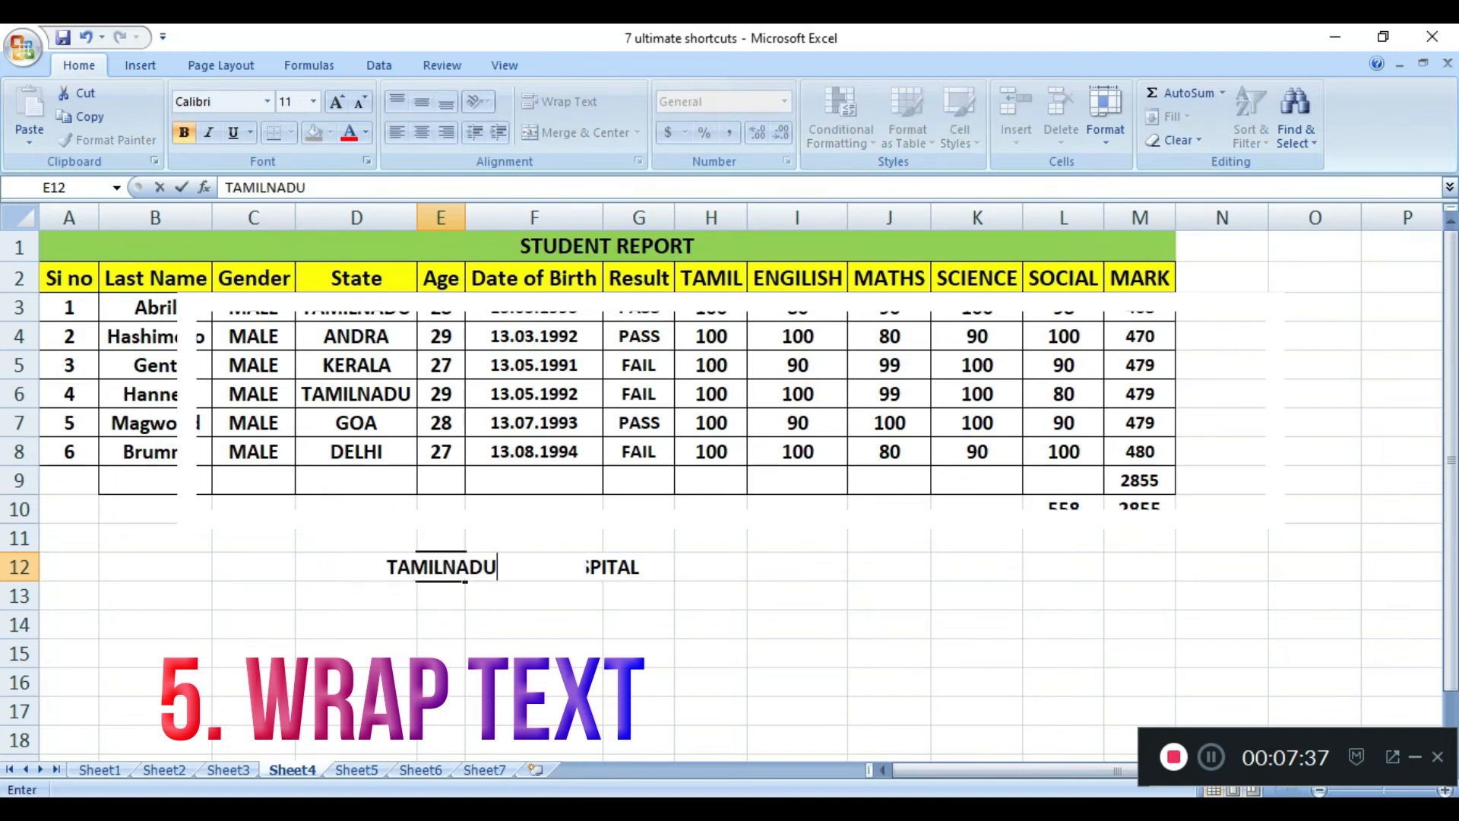
key(Return)
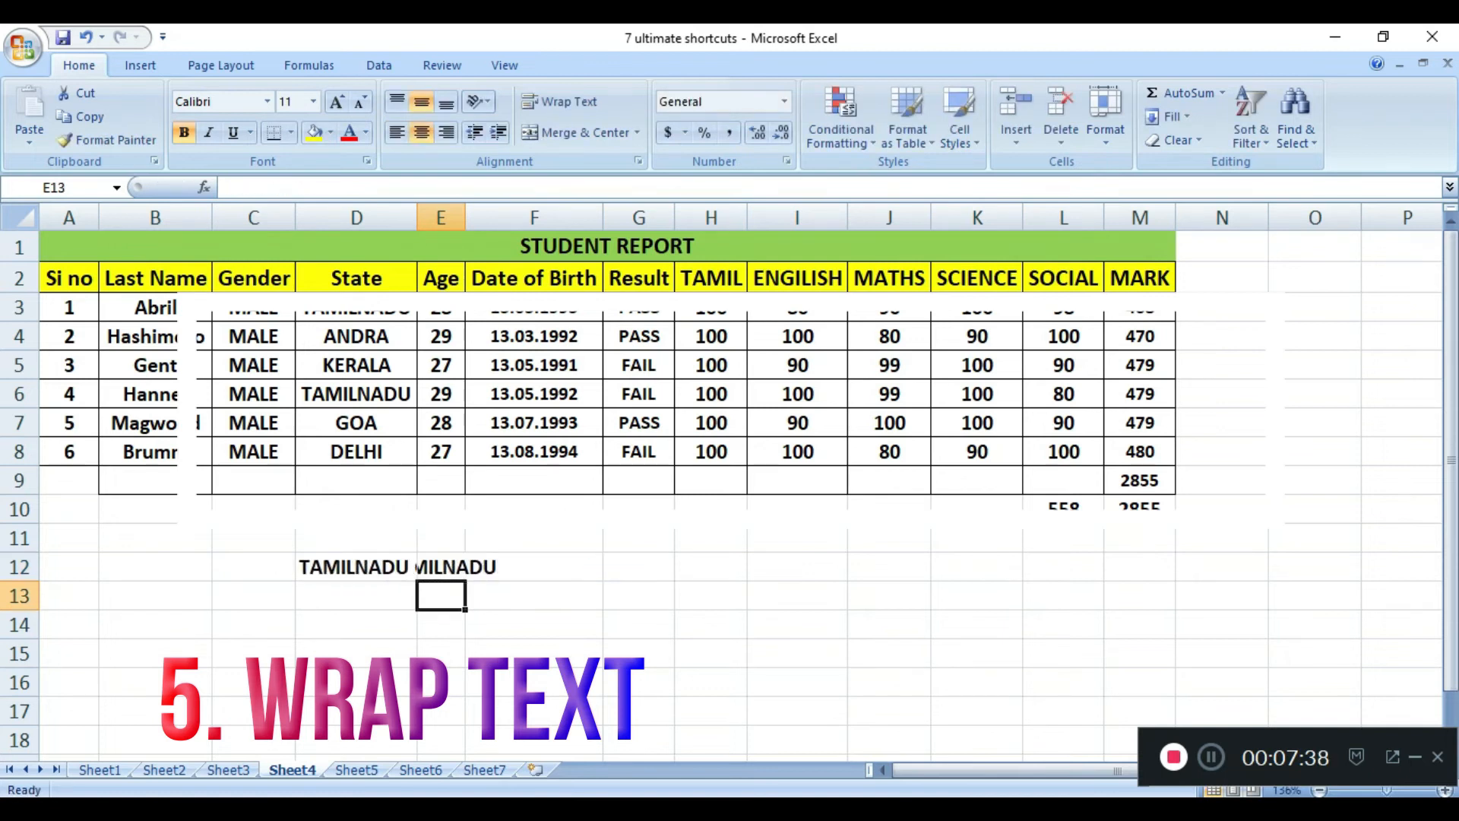
click(357, 567)
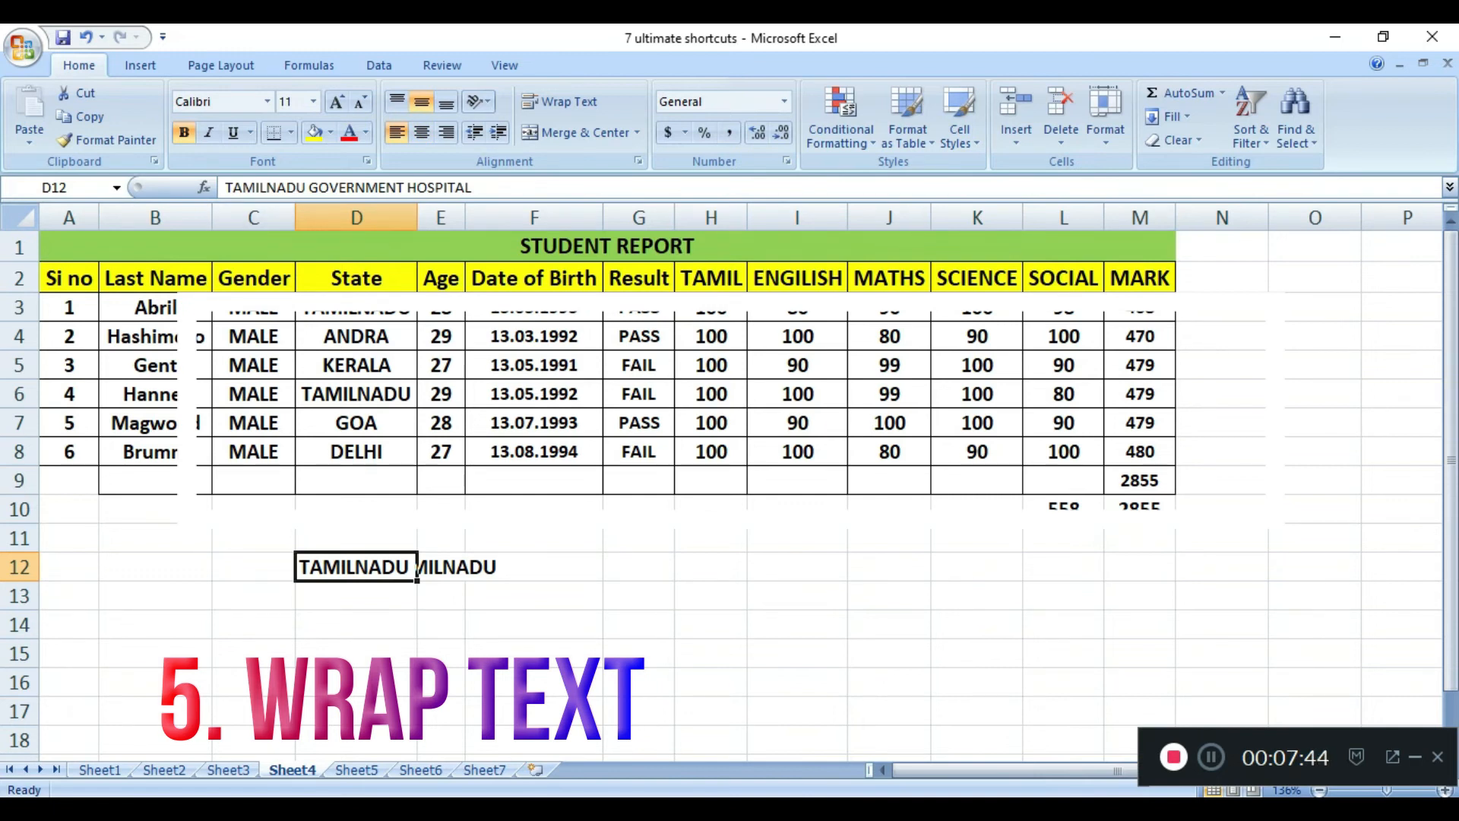
drag(464, 217, 563, 218)
click(490, 567)
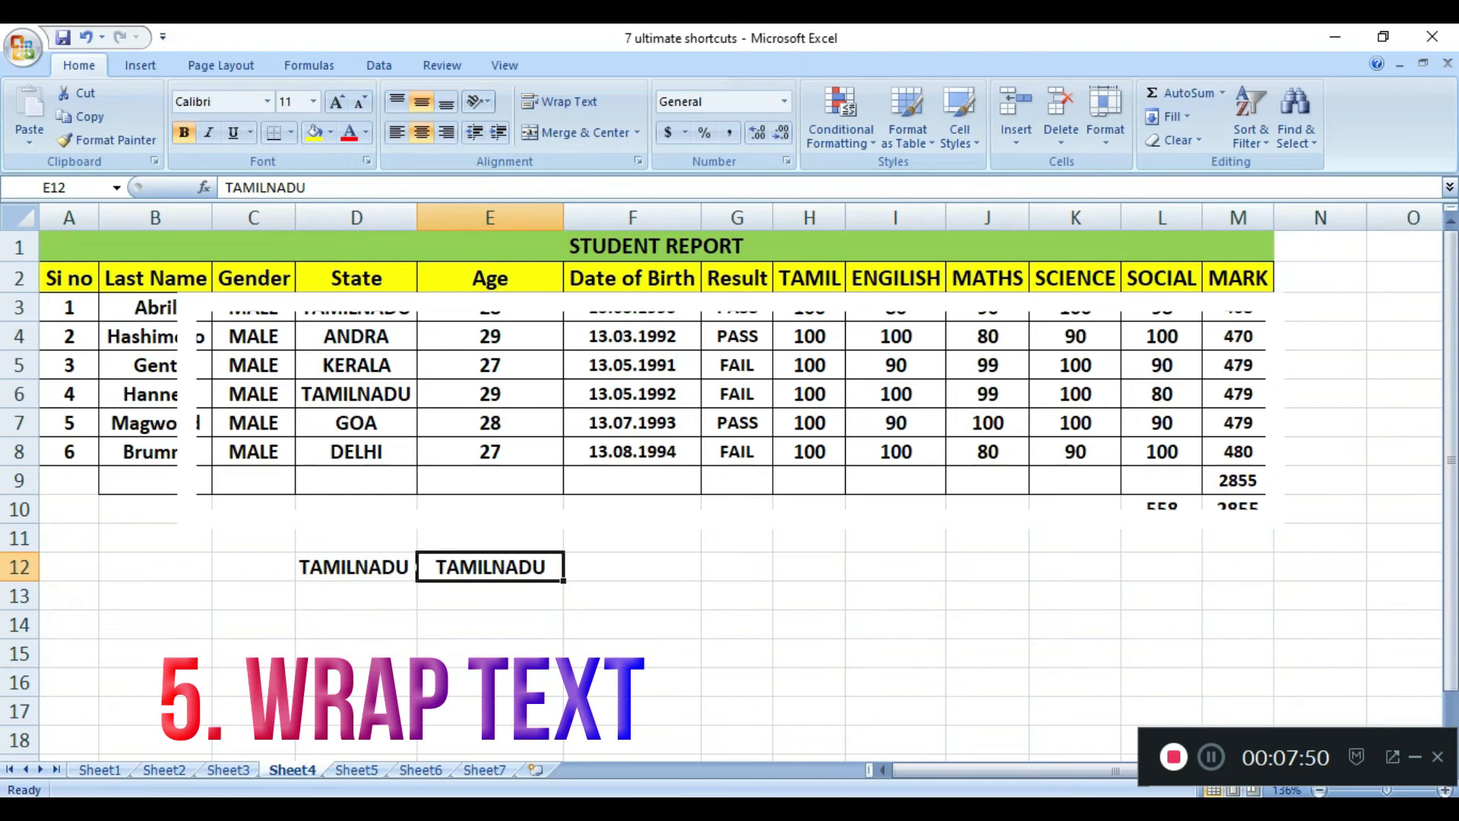
Step: Wrap the text of the hospital name in cell D12
click(357, 567)
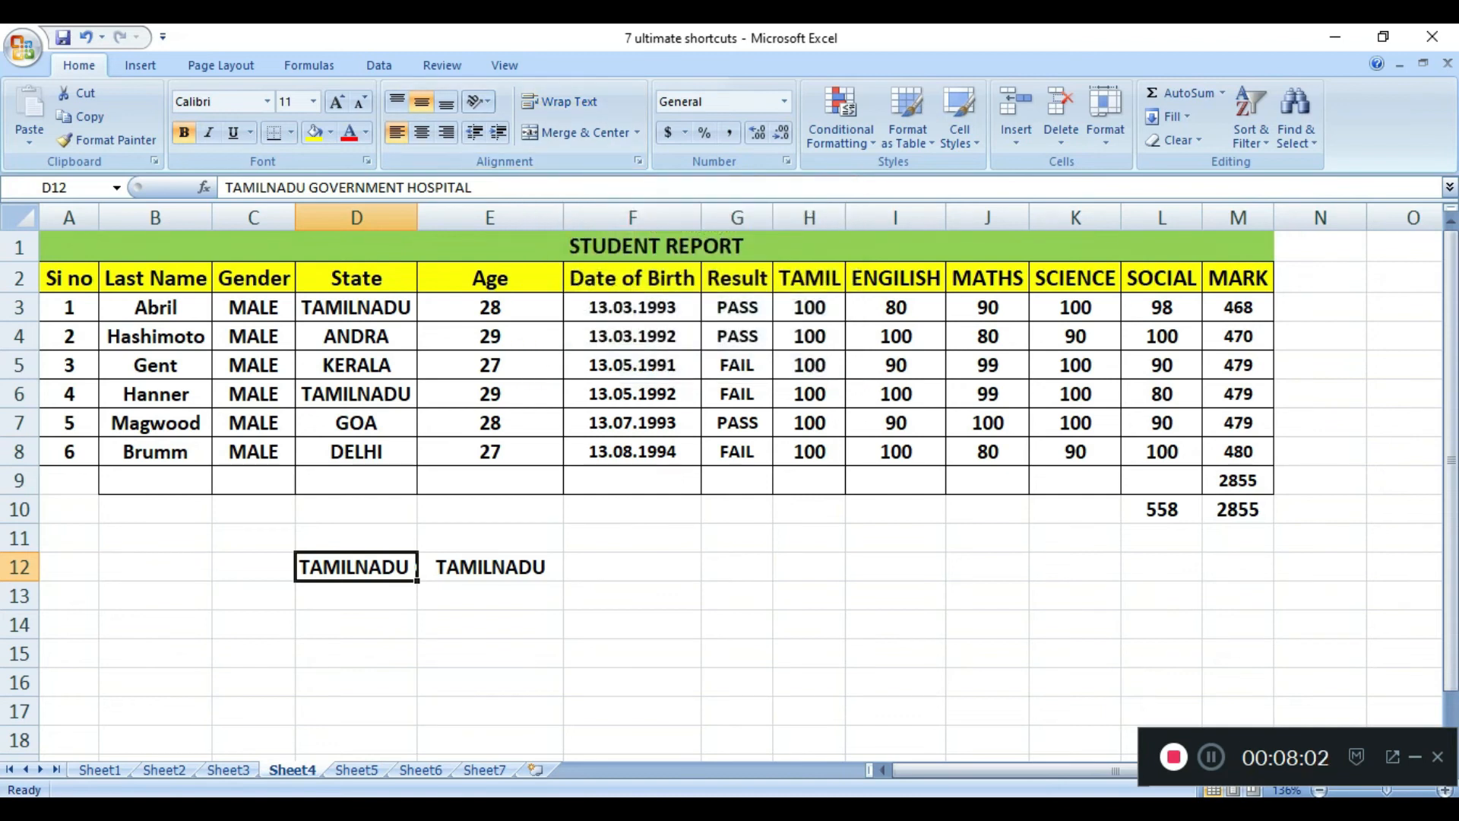
click(489, 567)
click(356, 567)
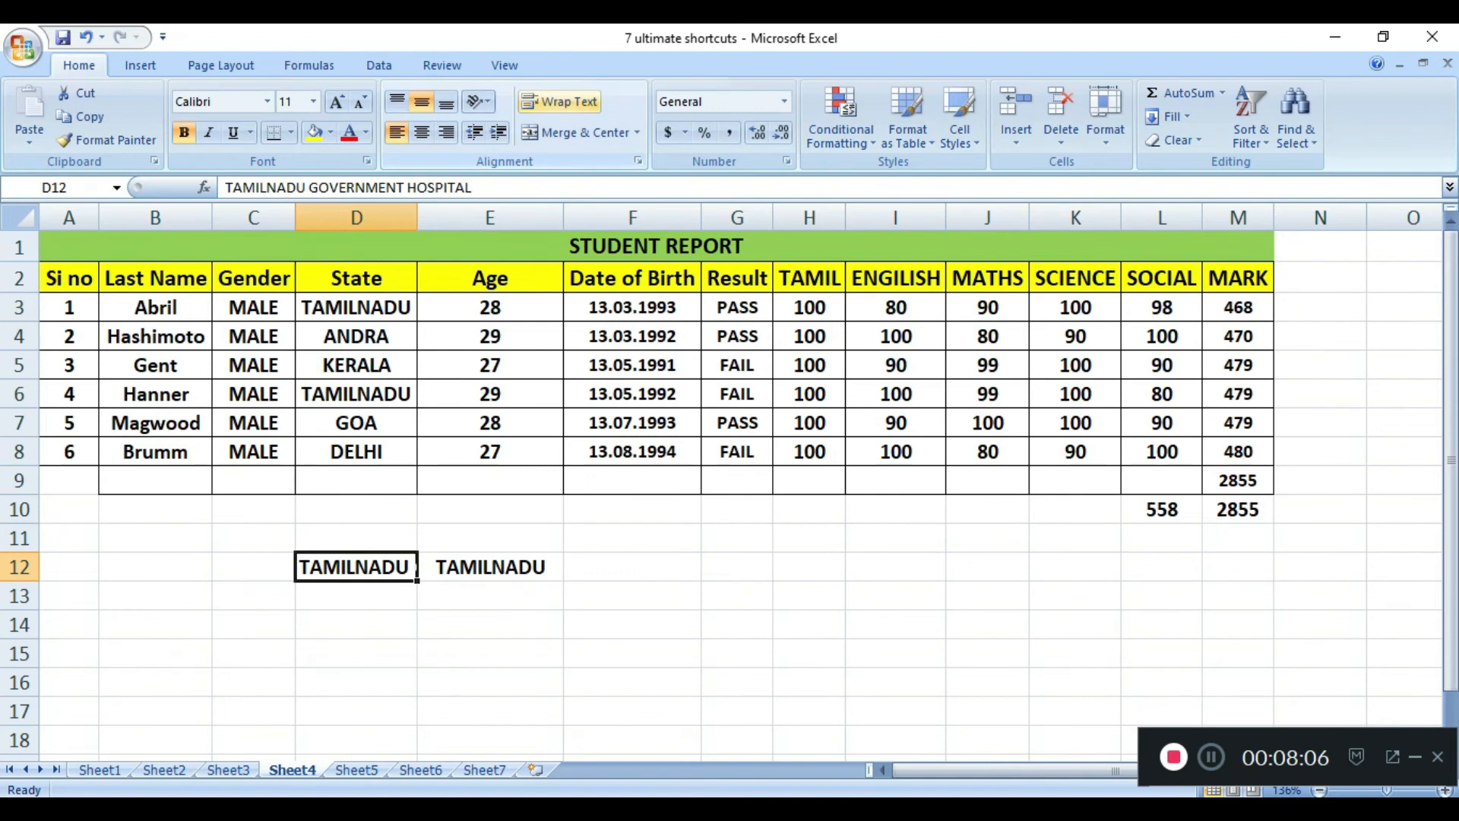
click(560, 101)
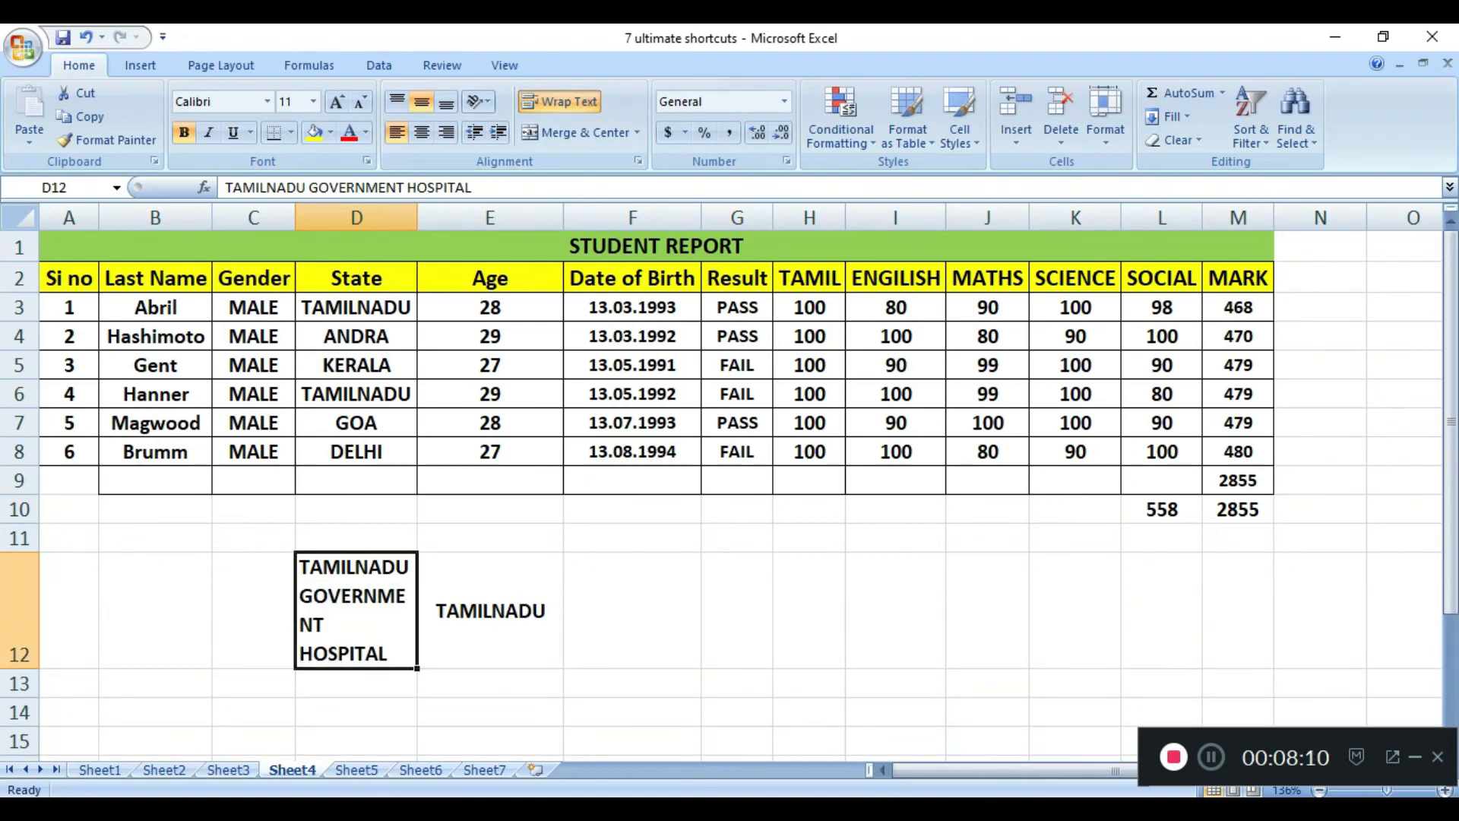
click(491, 610)
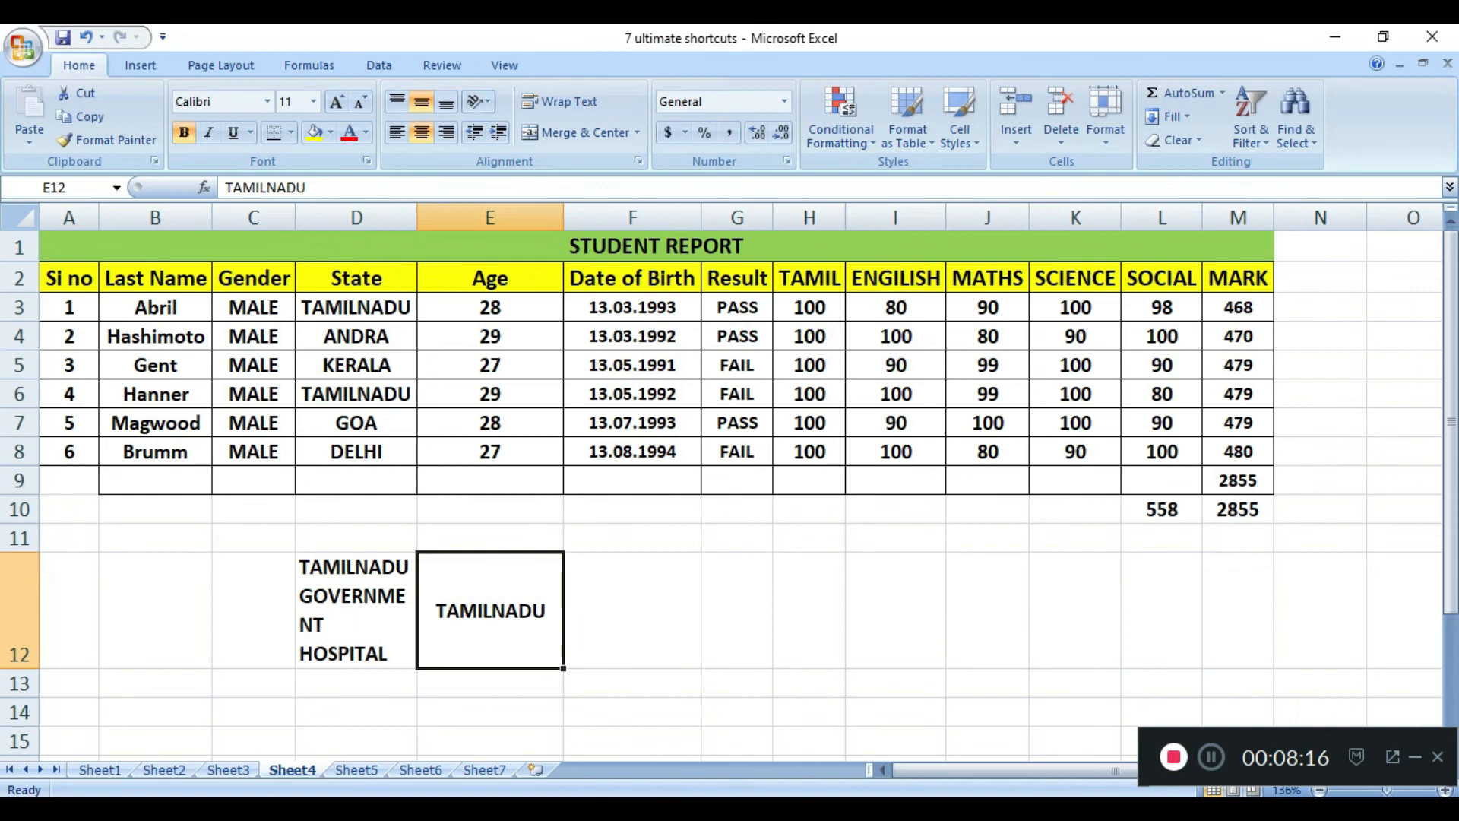
Step: Extend the text in cell E12 to read "TAMILNADU BUS DEPARTMENT"
key(F2)
text(BUS DEPARTMENT)
key(Return)
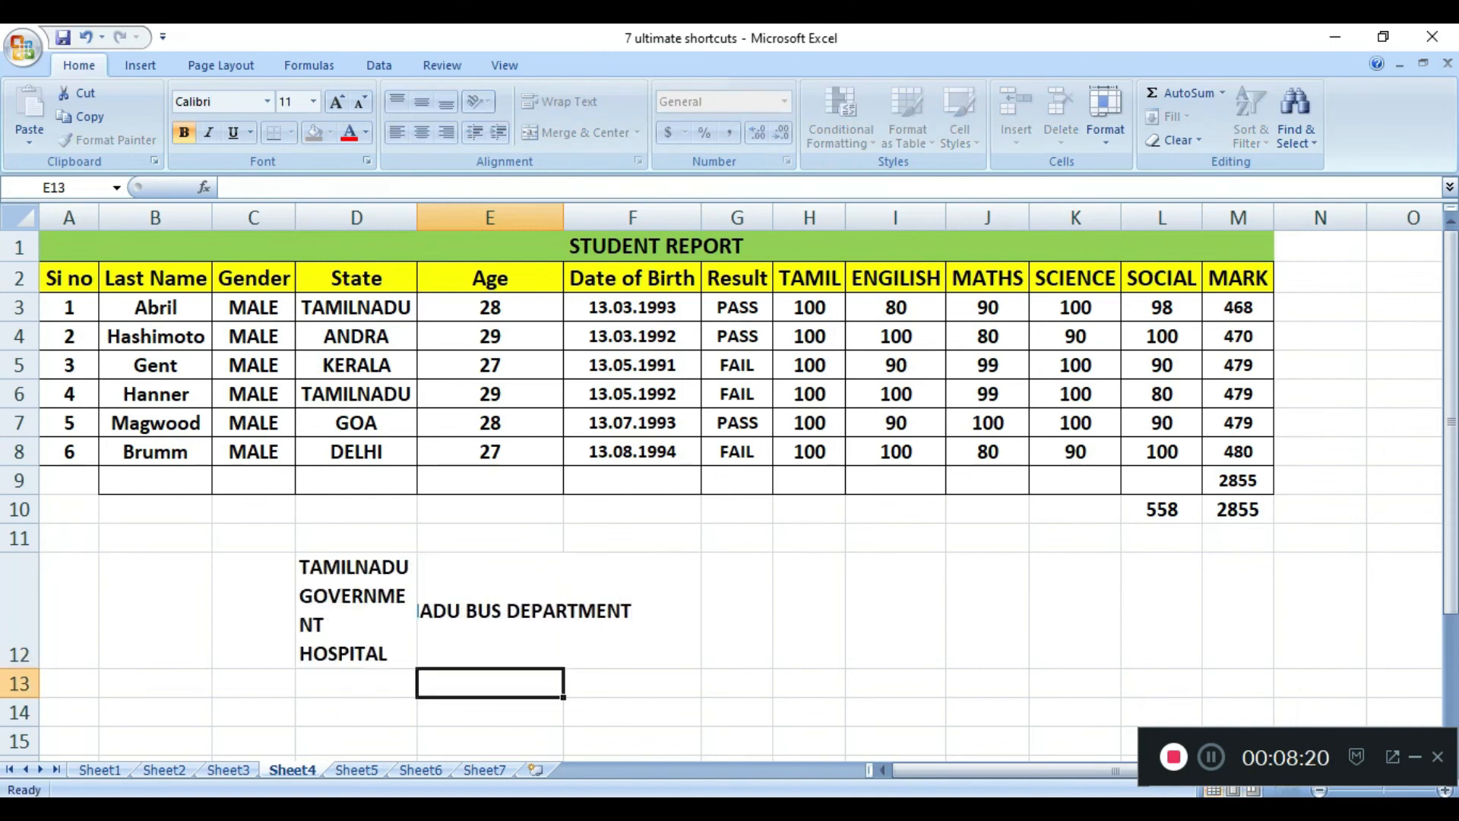
key(Up)
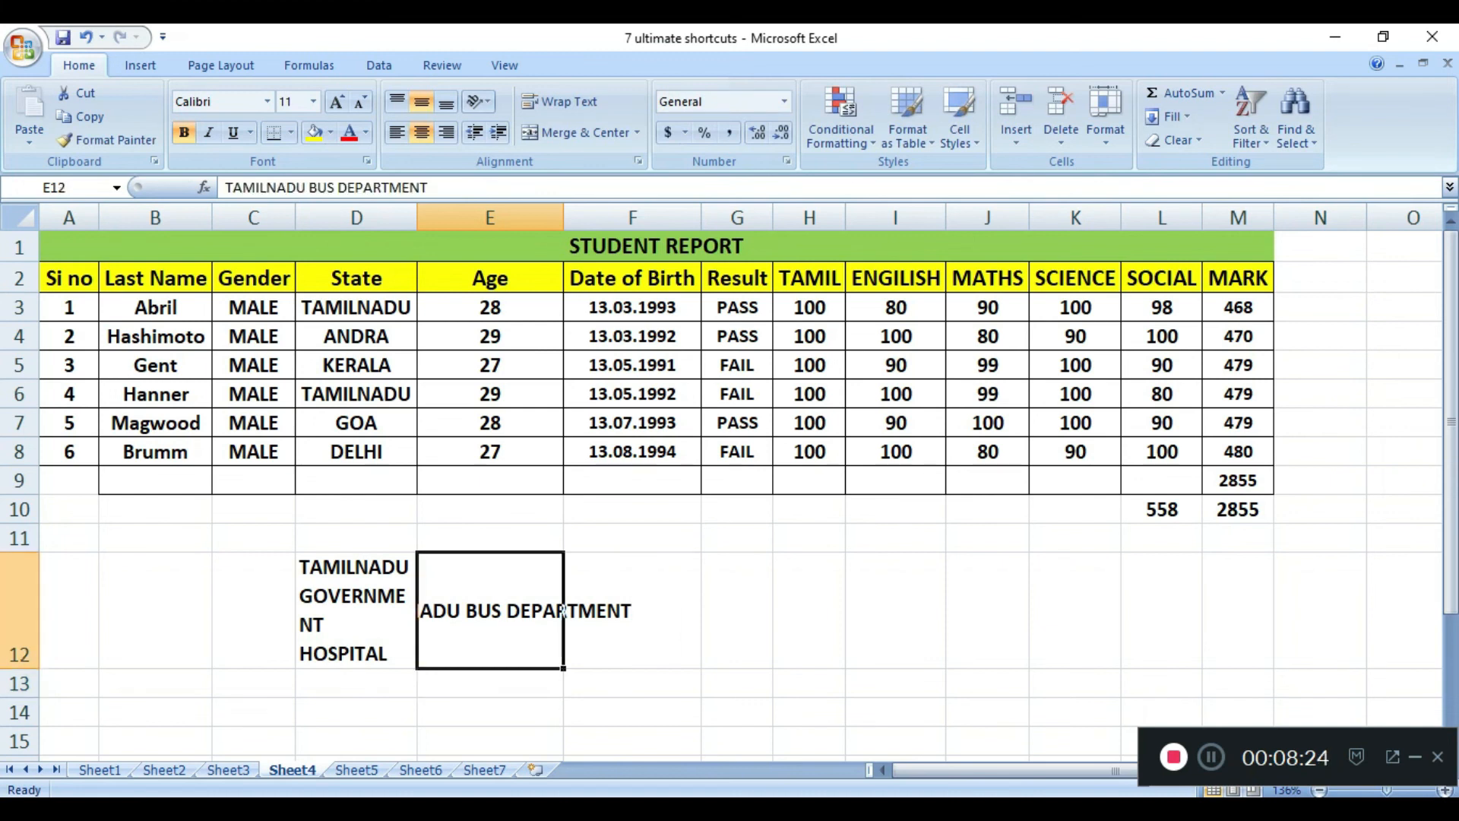
Step: Enter the filler text "KJLKLK" in cell F12, beside the bus department text
key(Right)
text(KJLKLK)
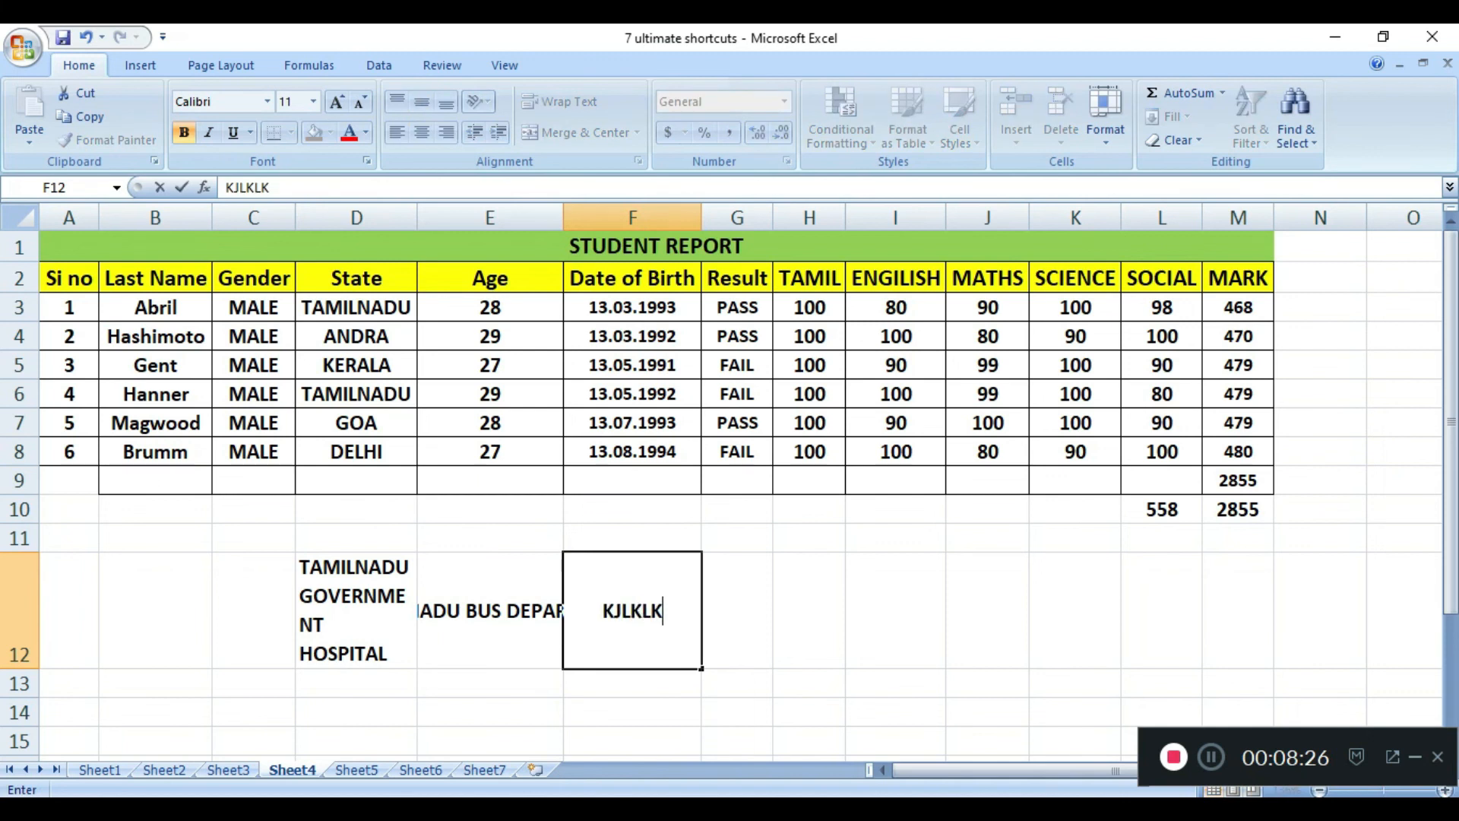
key(Return)
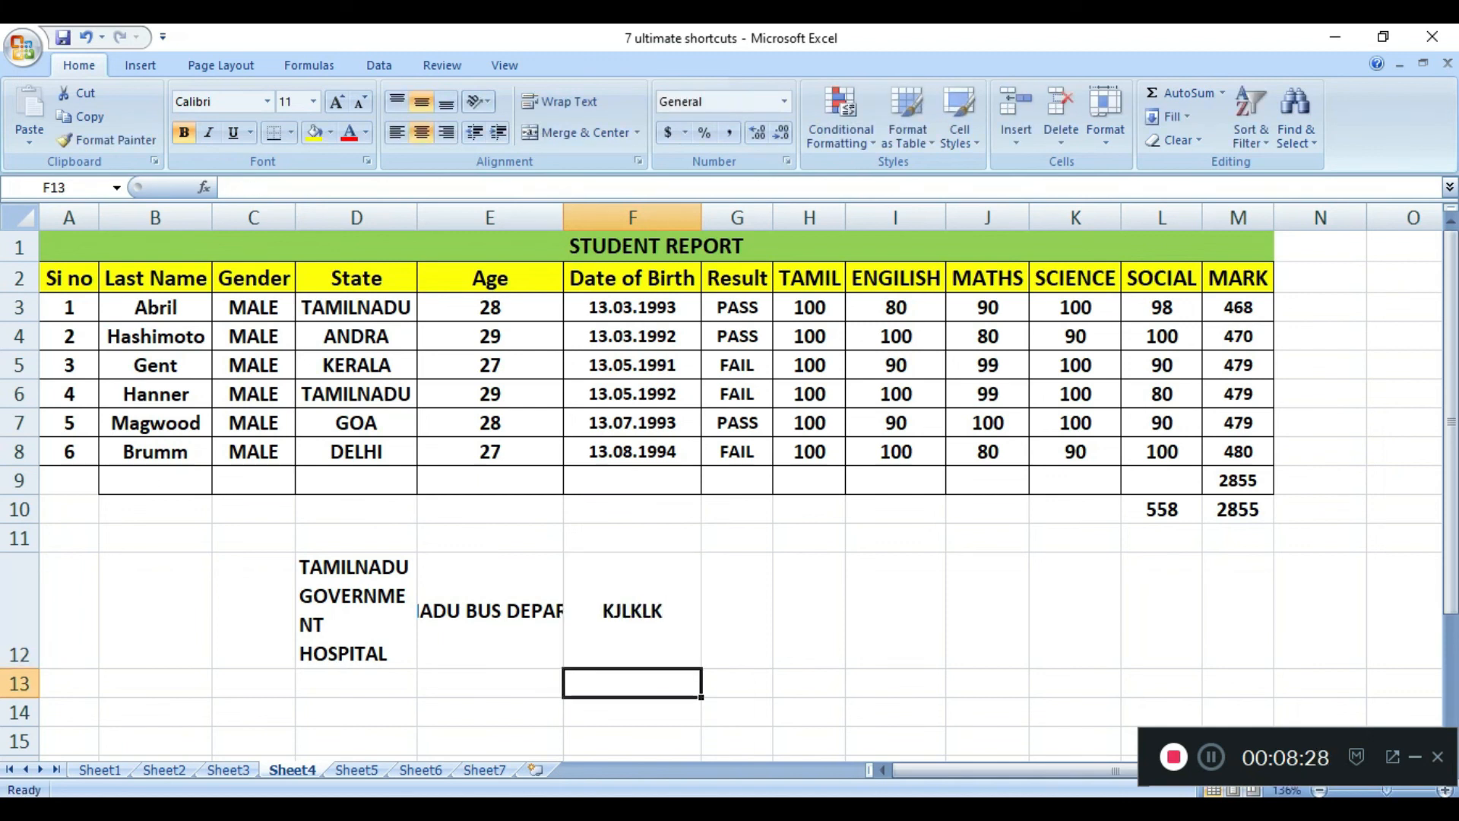
Step: Wrap the bus department text in cell E12 so it fits within the column width
click(491, 610)
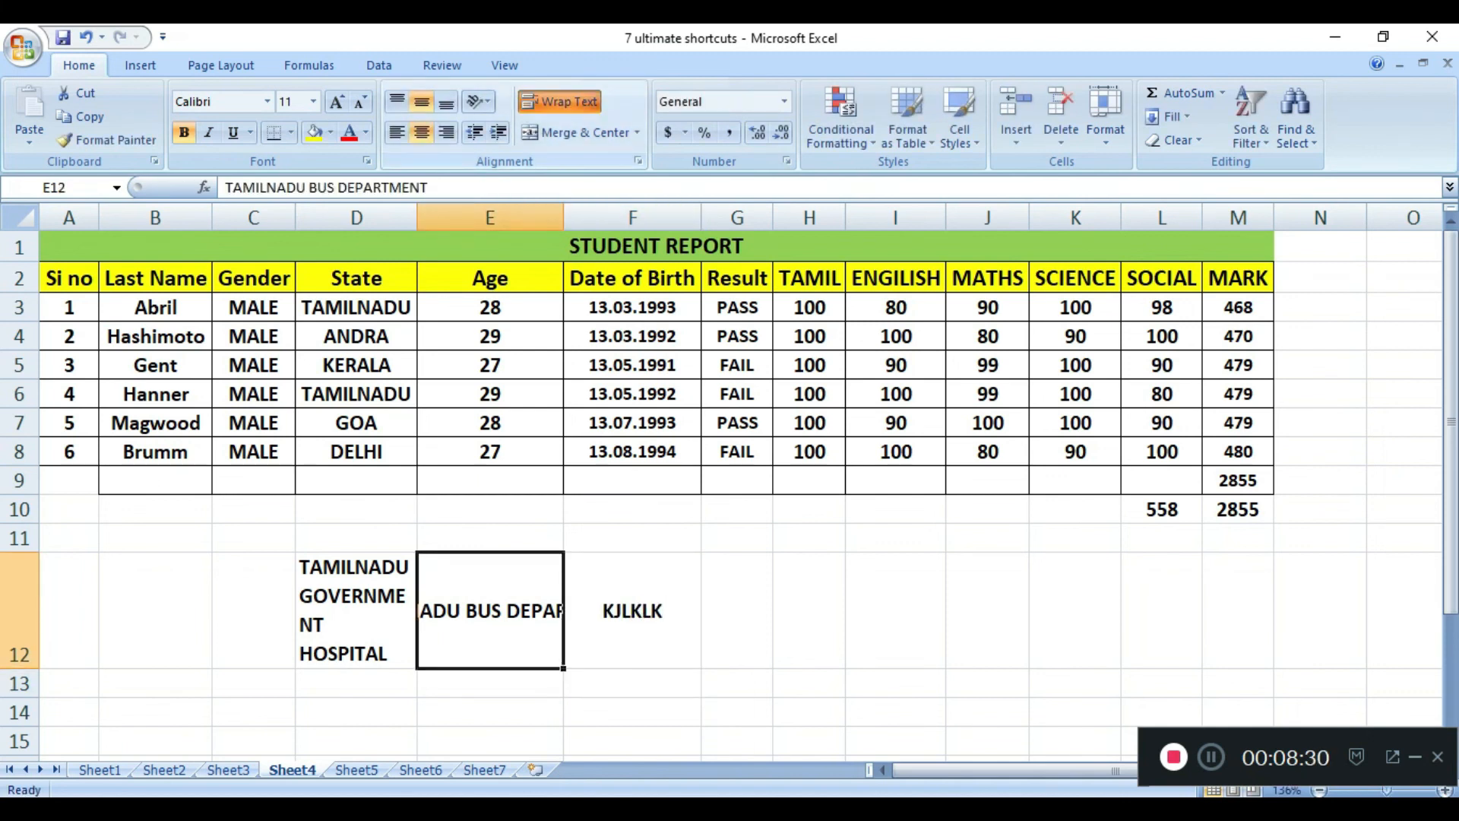
key(alt+h)
key(w)
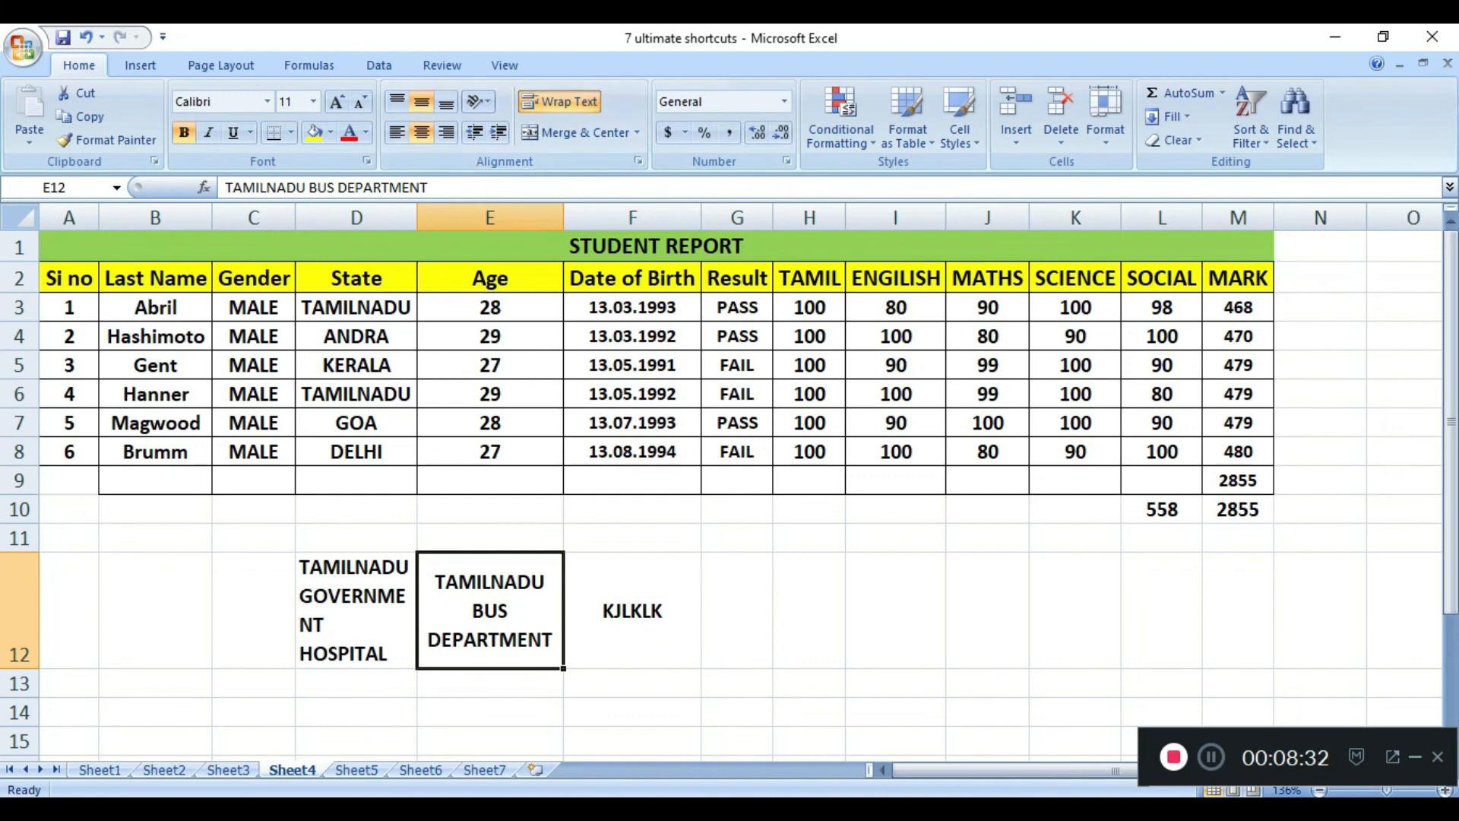